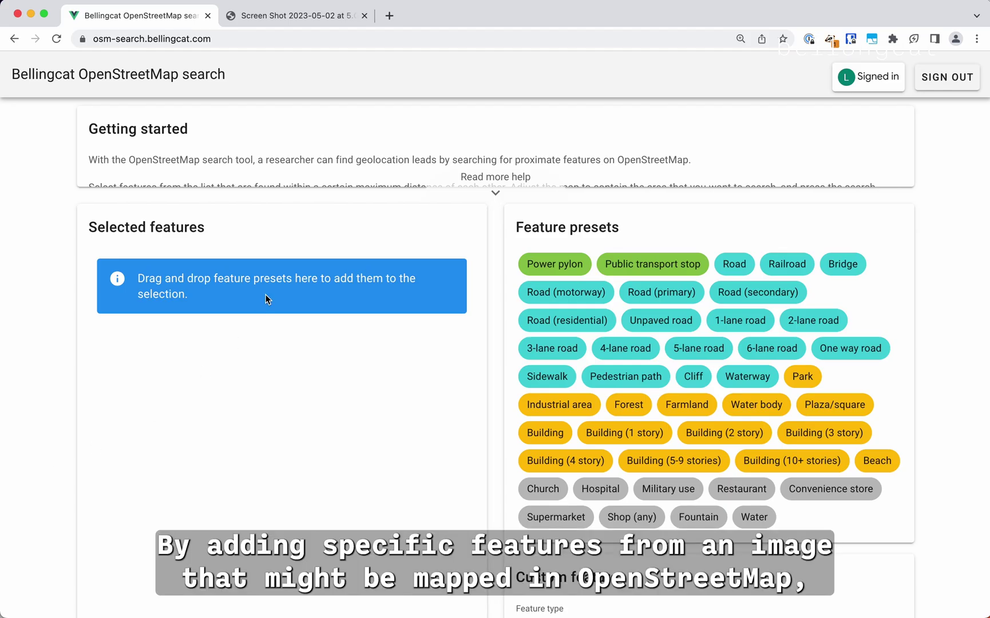
- Expand the 'Read more help' intro and review the 'Please sign in to continue' start page
click(511, 179)
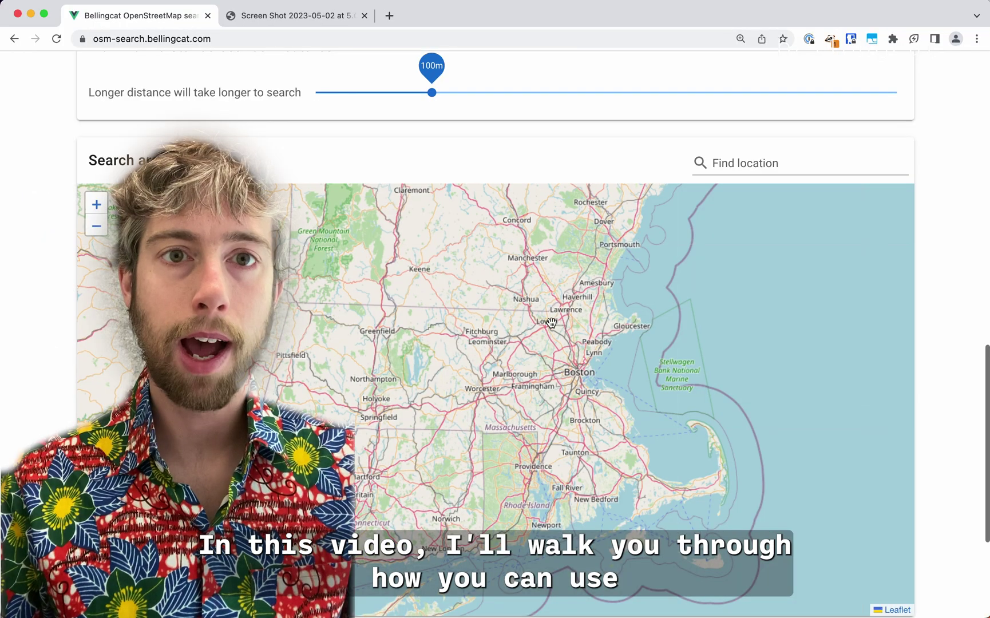
scroll(586, 369, up, 4)
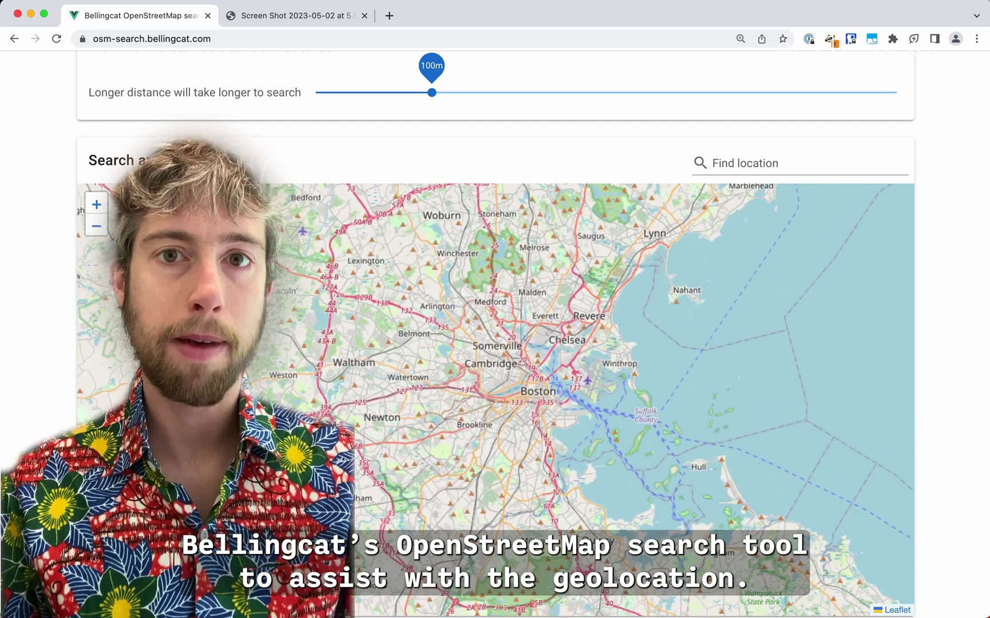
scroll(586, 369, down, 3)
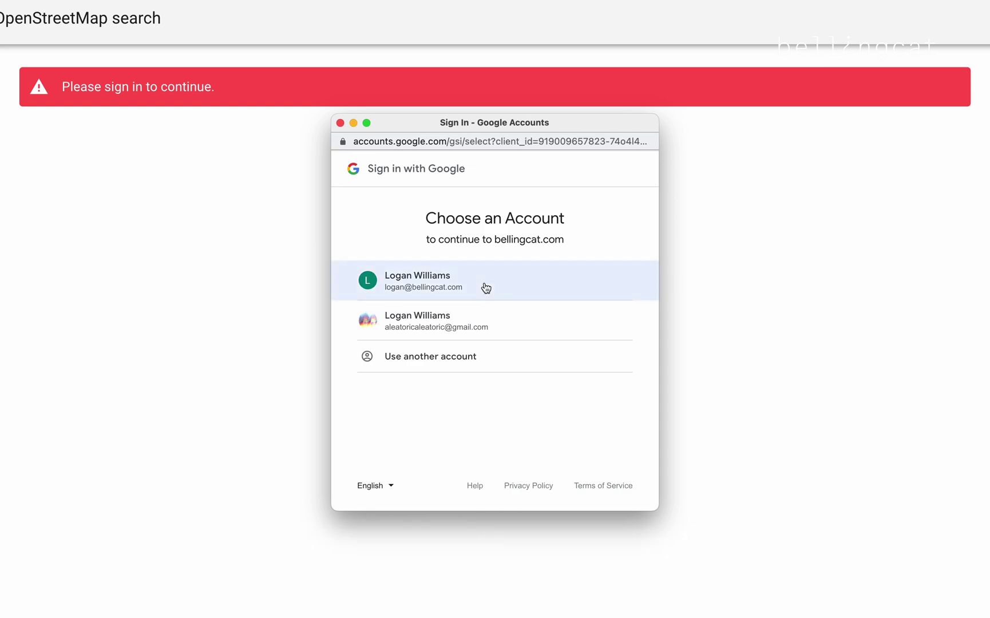
- Choose the Google account in the account chooser to sign in and reach the feature presets
click(483, 286)
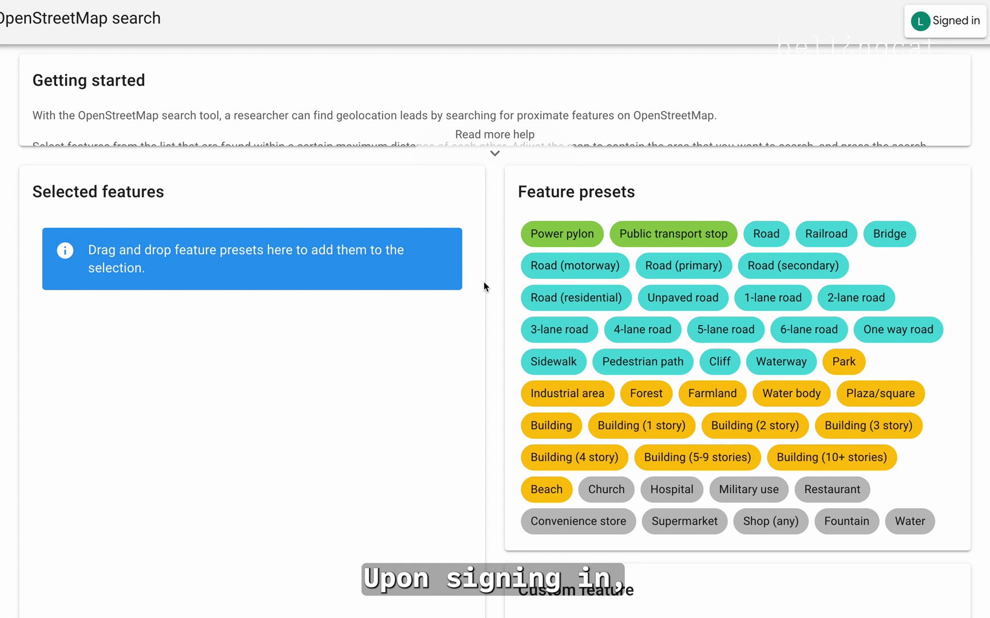
scroll(483, 281, down, 1)
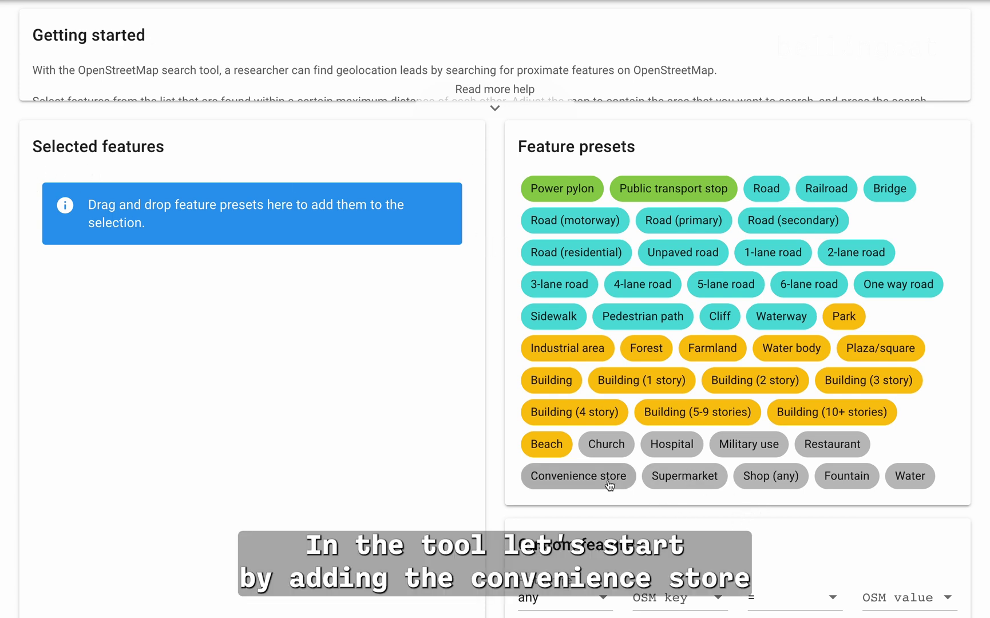
- Drag the Convenience store, Fountain and Railroad presets into Selected features
drag(608, 476, 281, 347)
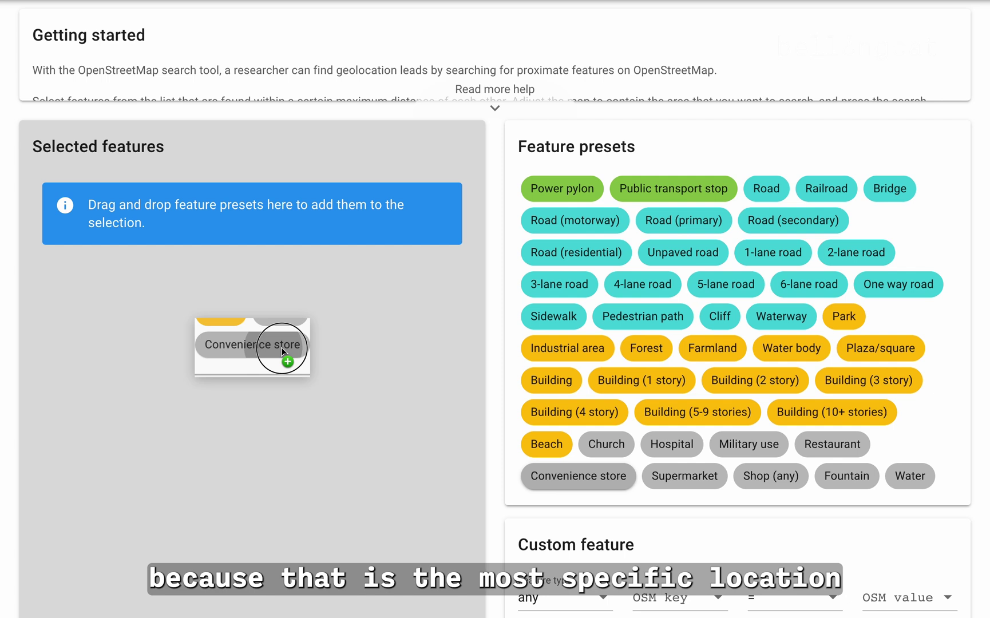
drag(281, 347, 282, 347)
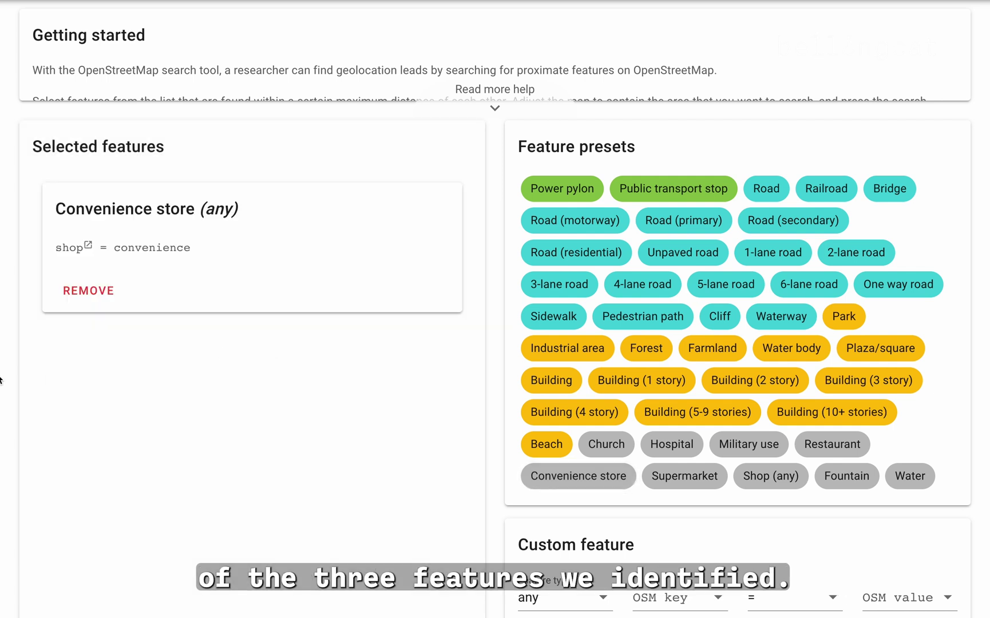
scroll(0, 381, down, 2)
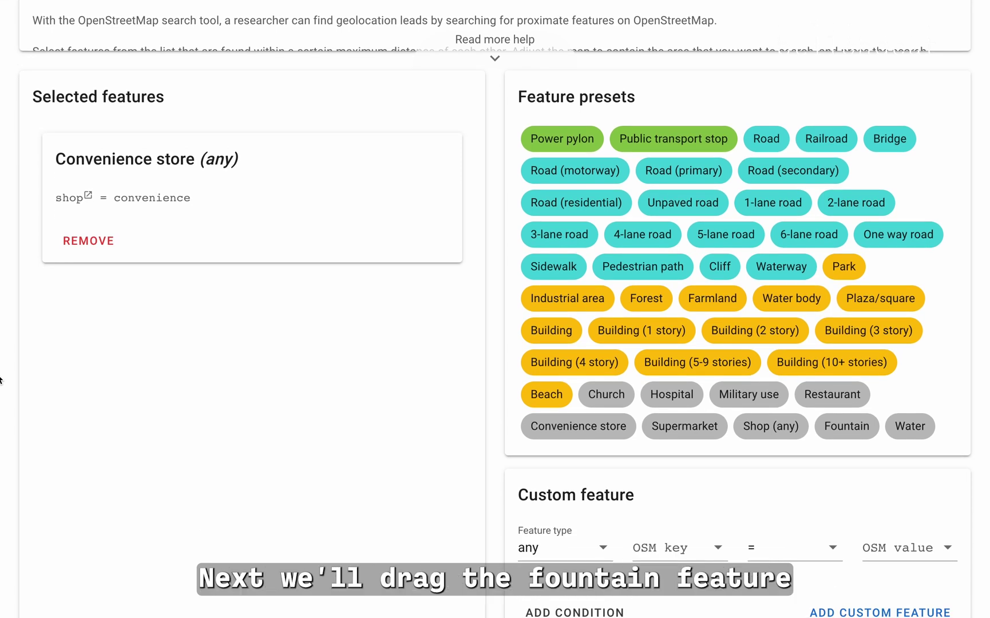
scroll(0, 380, down, 1)
drag(847, 400, 353, 384)
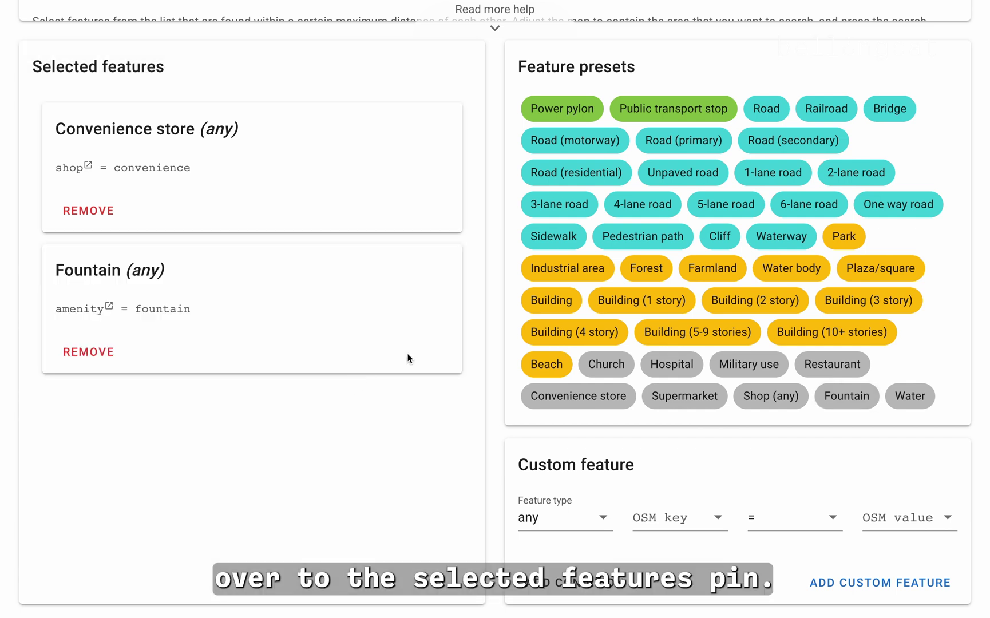
drag(828, 117, 302, 481)
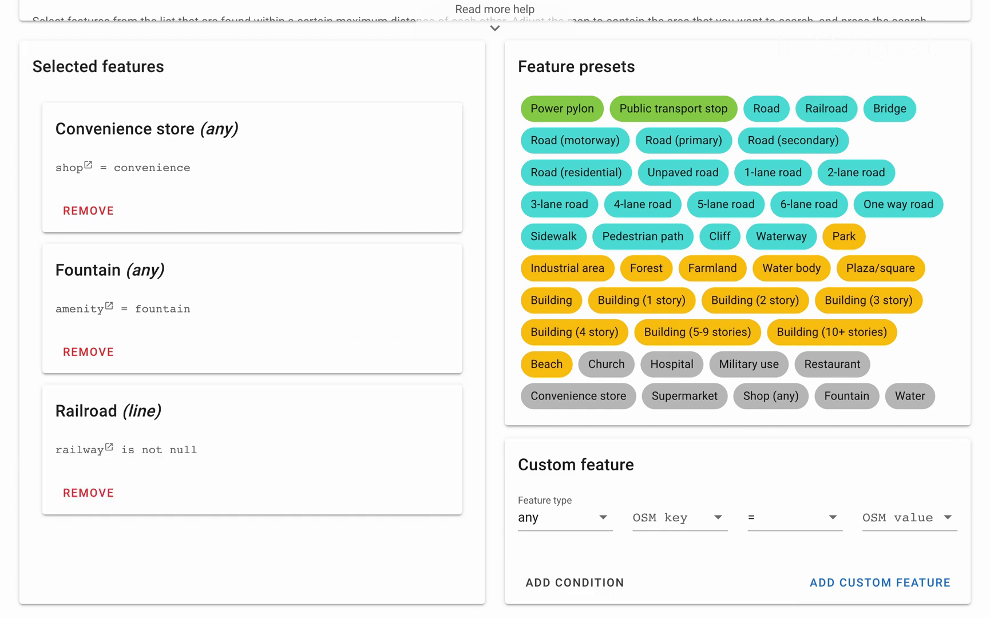
scroll(495, 309, down, 3)
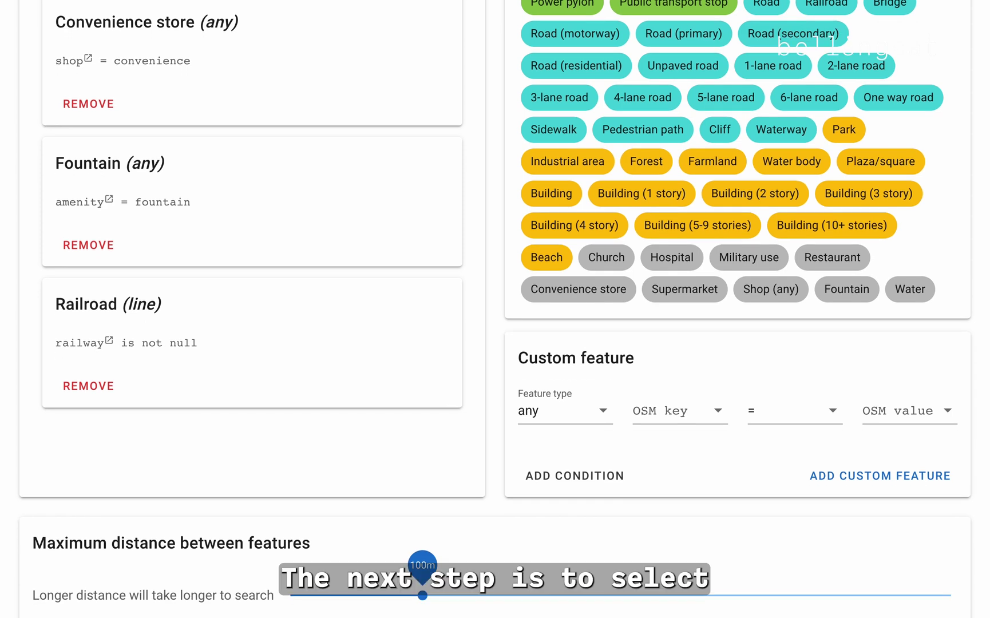
scroll(10, 405, down, 2)
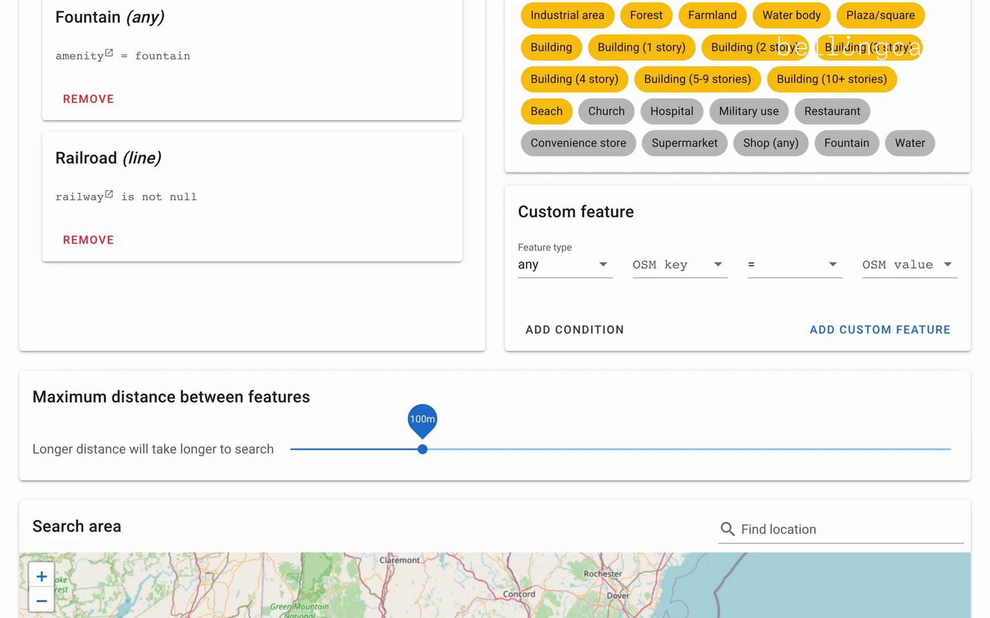
scroll(495, 343, down, 5)
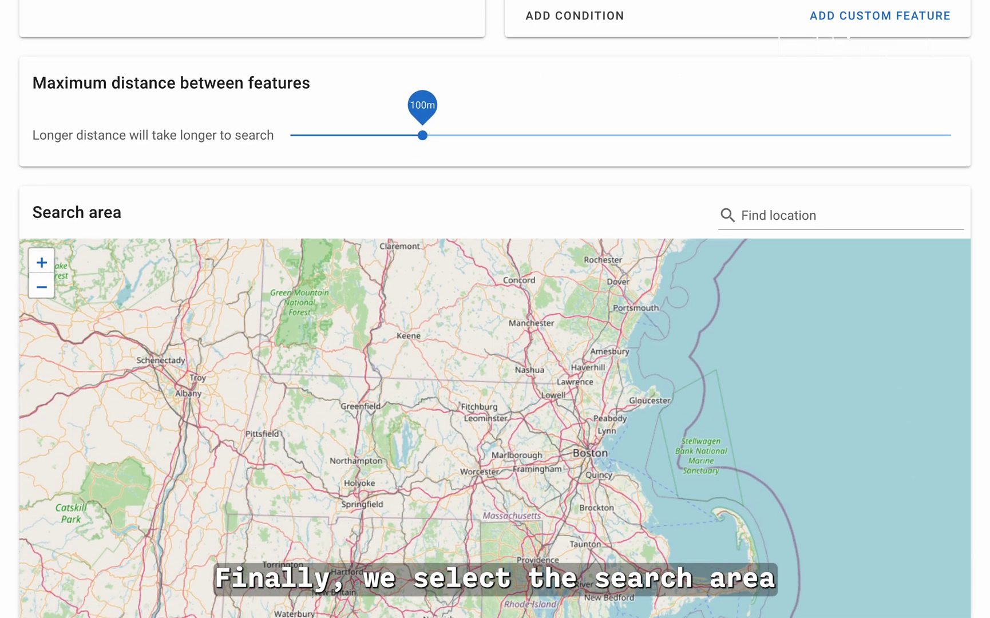
scroll(495, 344, down, 2)
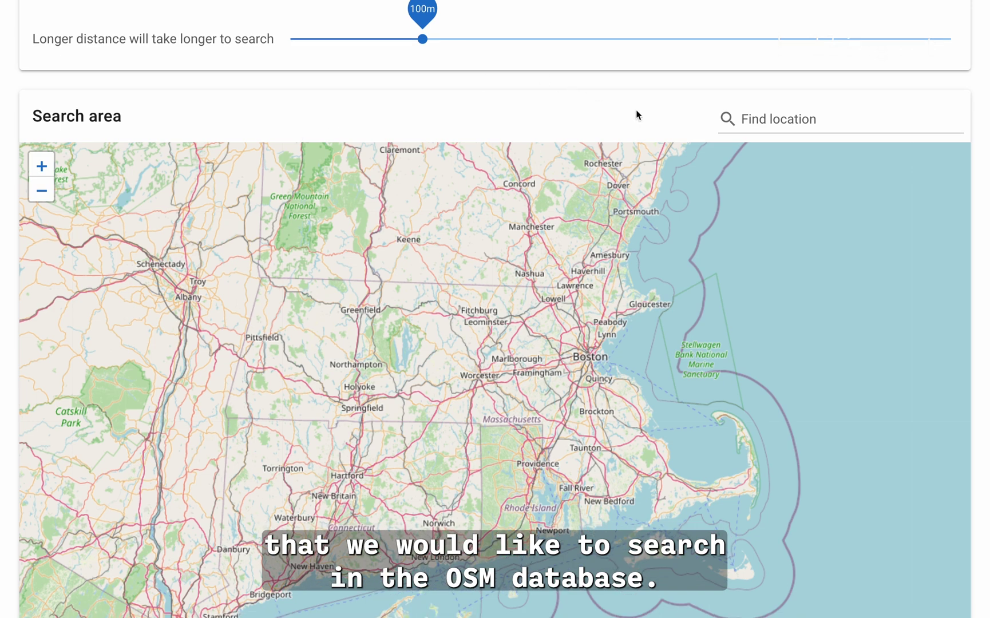
- Fly the search map to Belgium using Find location
click(785, 118)
text(Be)
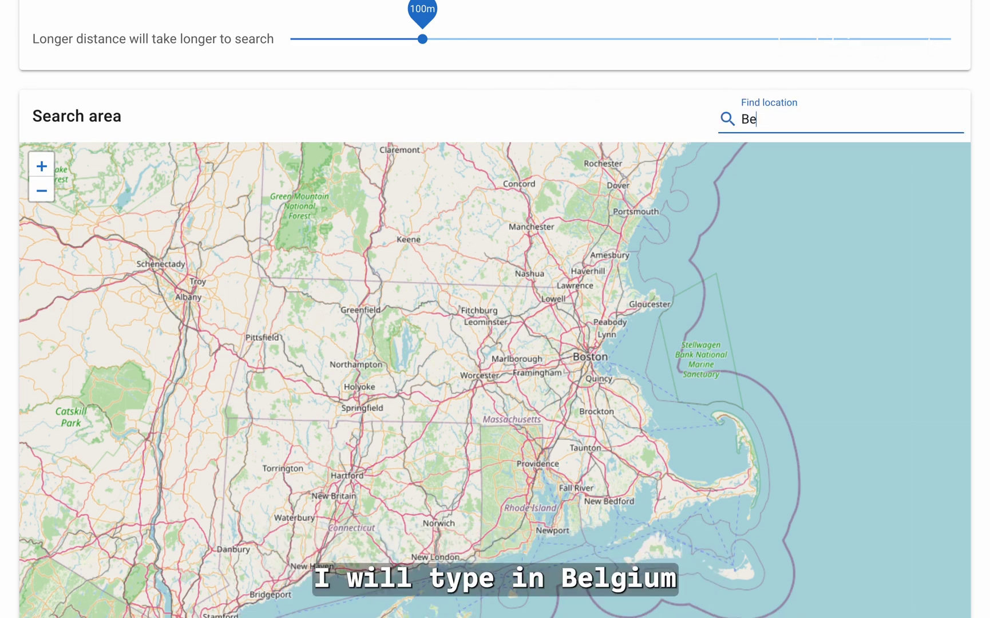
text(lgium)
key(Return)
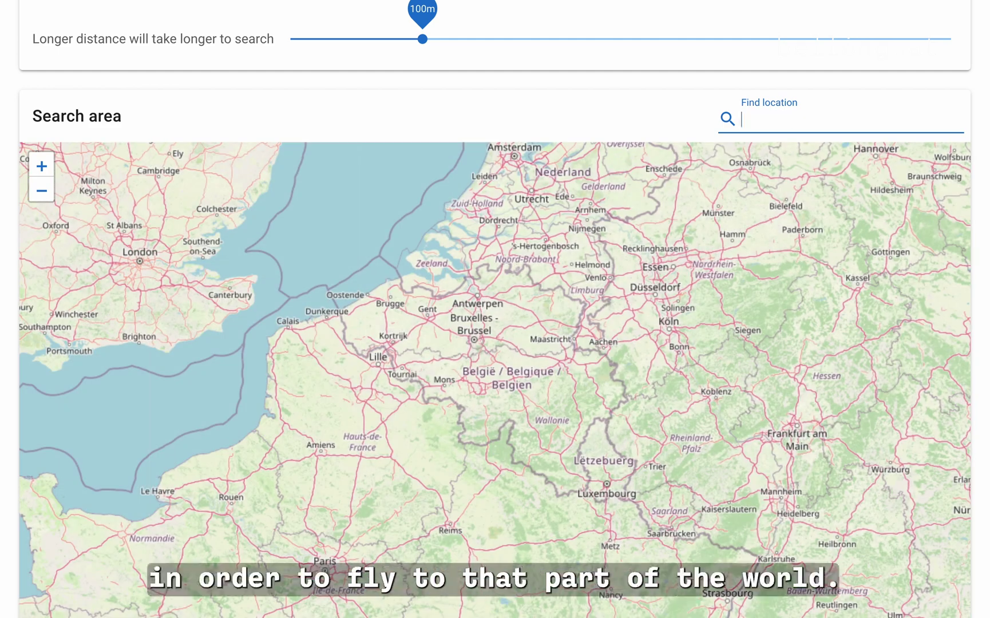
scroll(495, 309, down, 1)
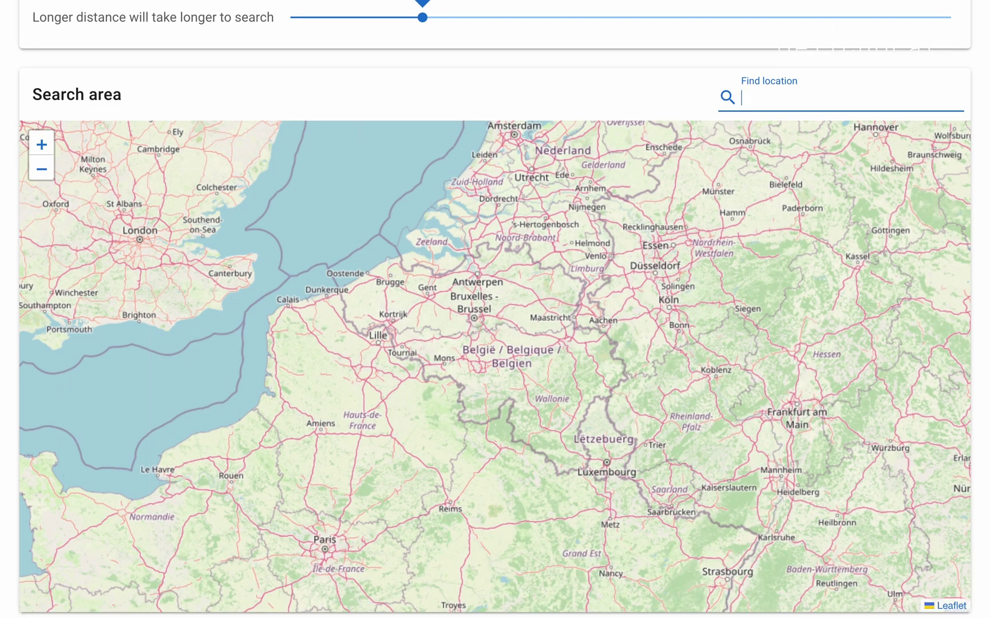
scroll(495, 309, down, 1)
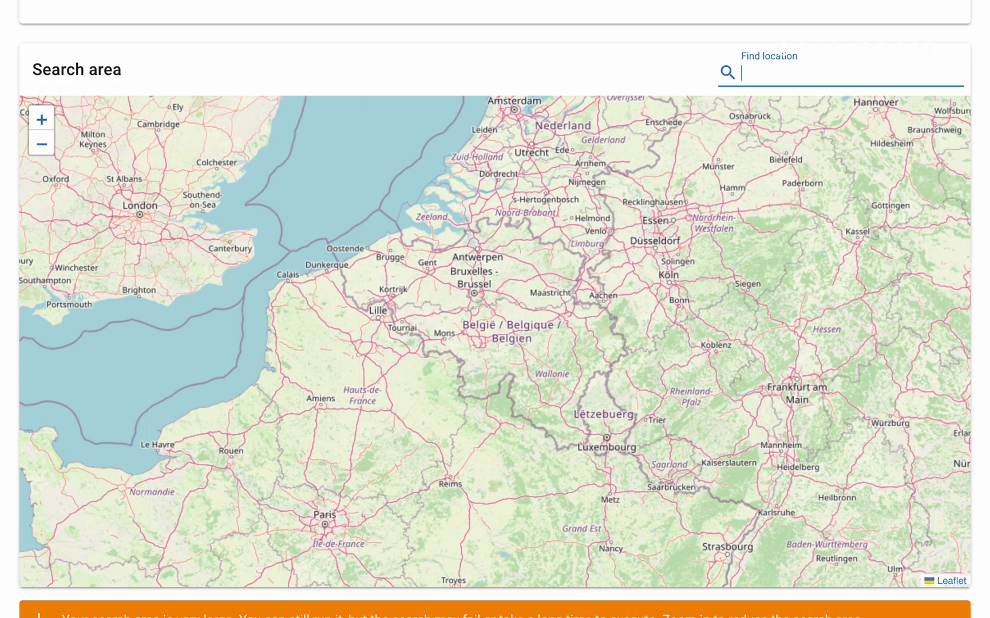
scroll(495, 309, down, 1)
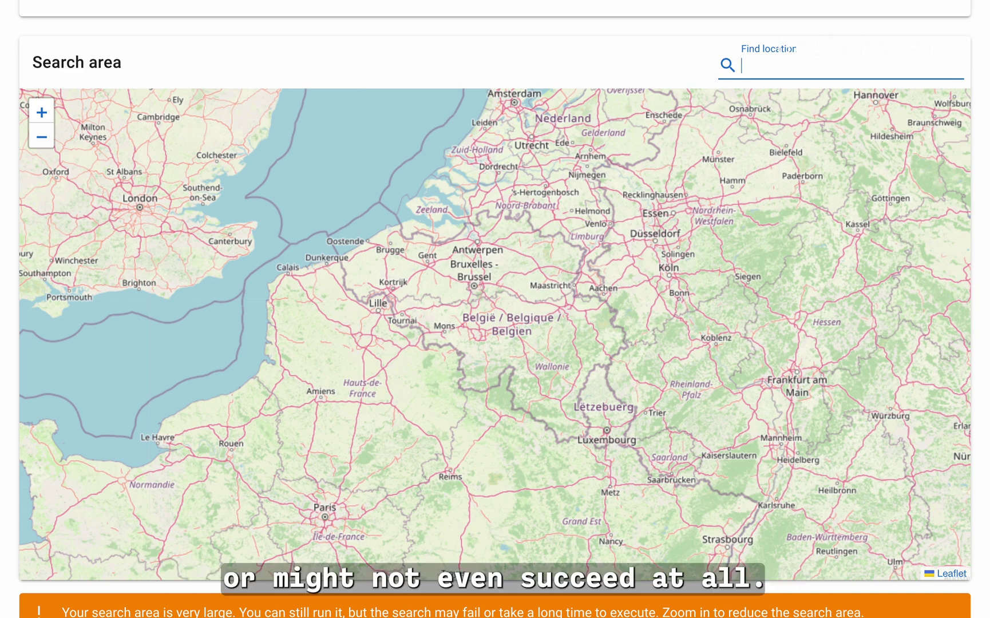
- Zoom the map in on Wallonia and pan it so Brussels is included
click(519, 354)
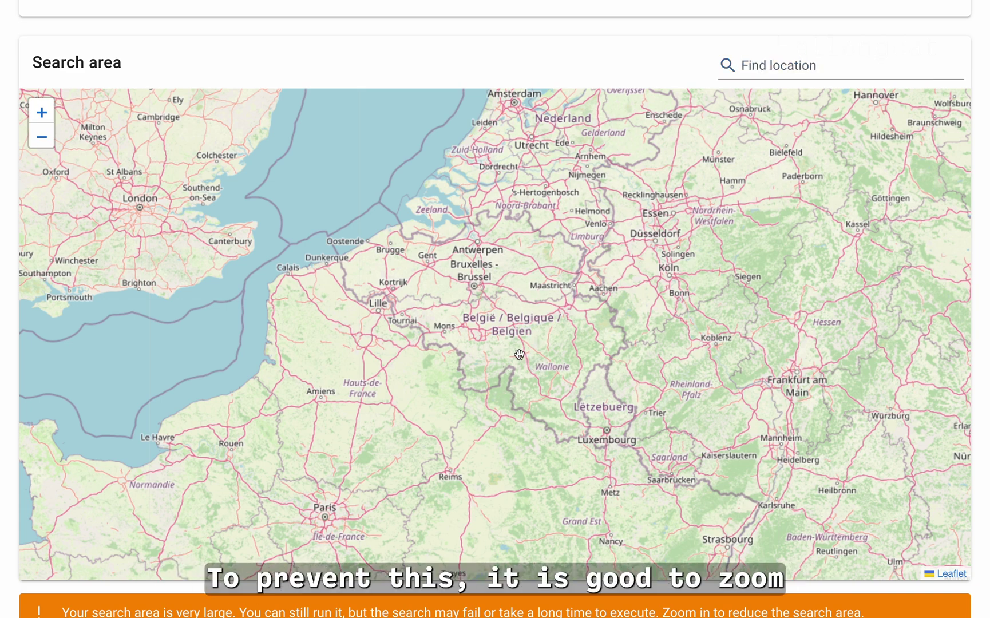
scroll(519, 354, up, 2)
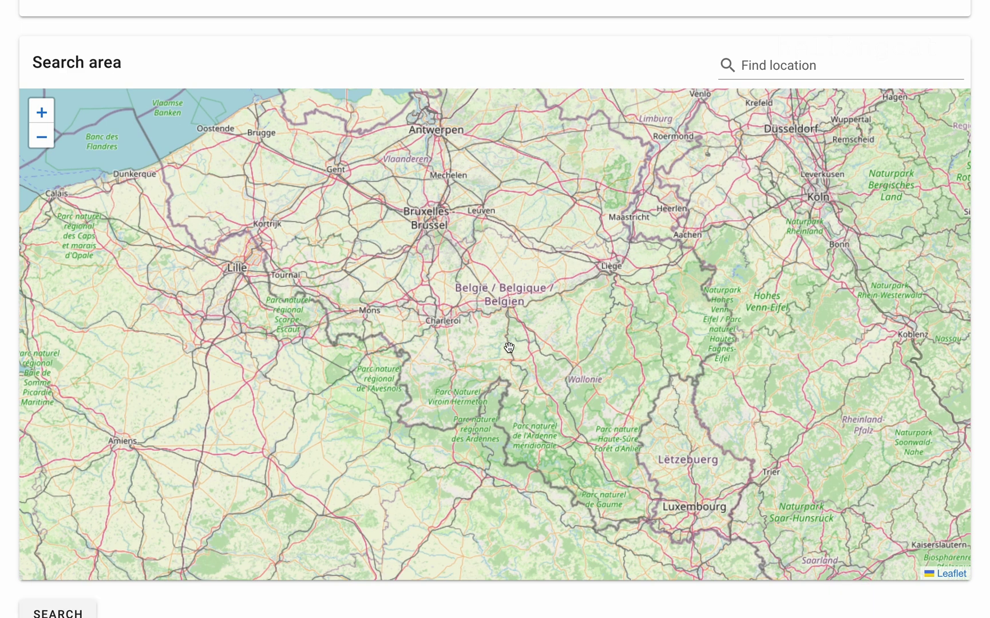
double_click(509, 347)
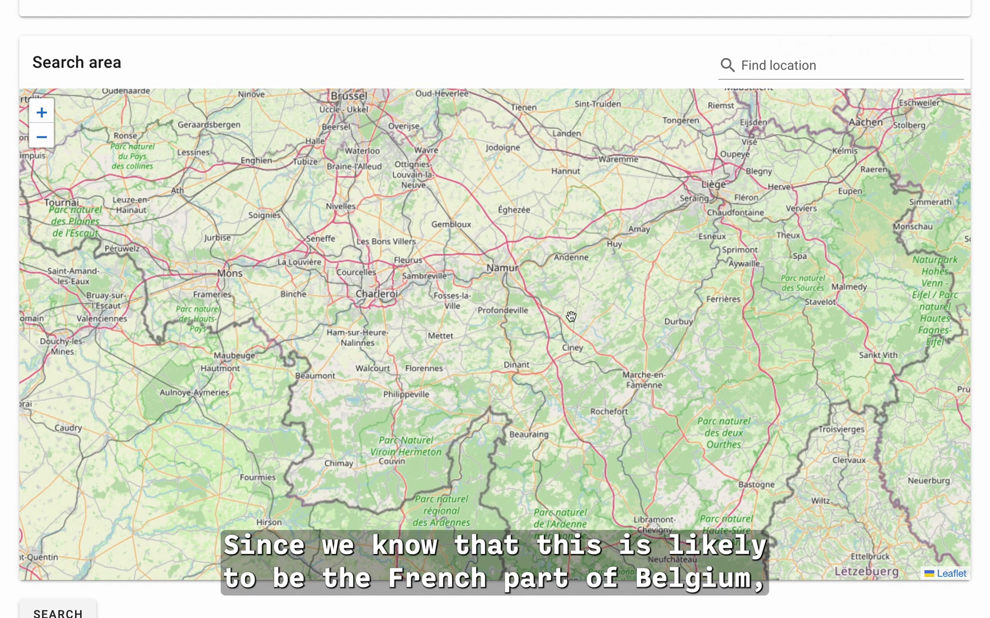
drag(571, 316, 563, 349)
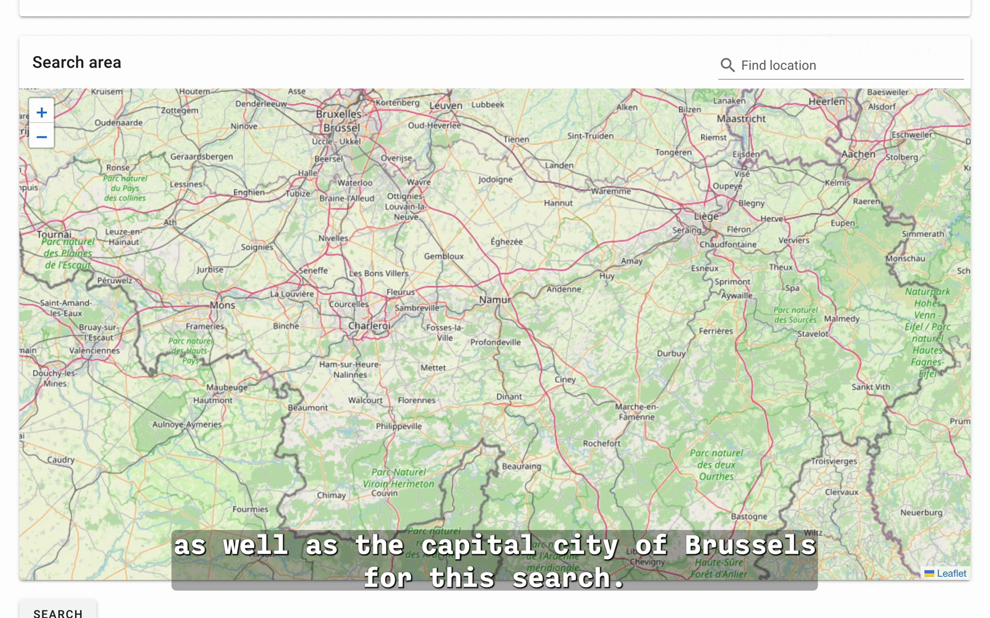
scroll(57, 493, down, 3)
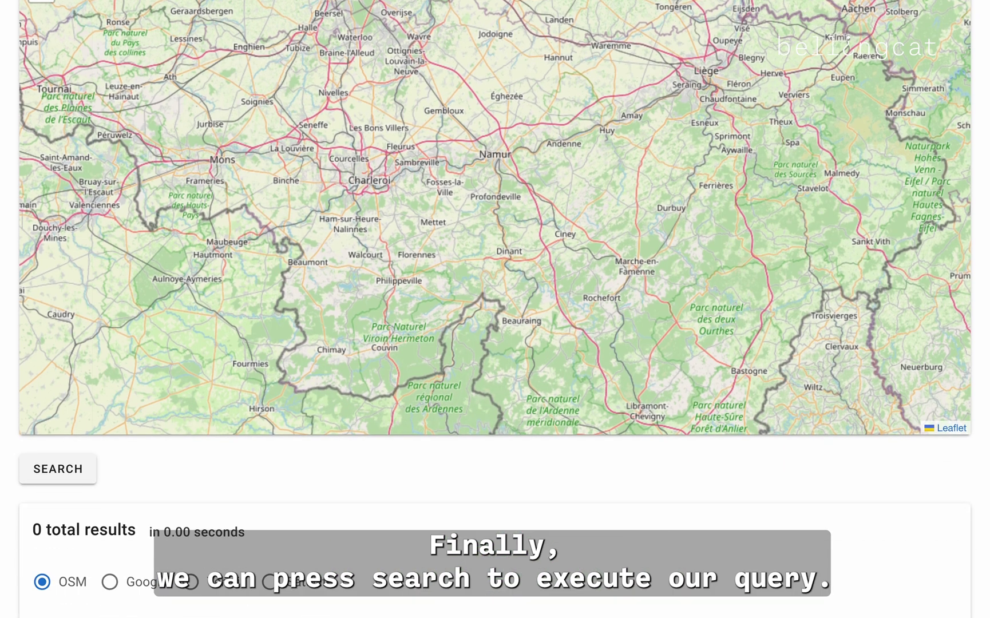
- Run the search over southern Belgium, returning 14 results around Brussels, Liège and Louvain-la-Neuve
click(72, 473)
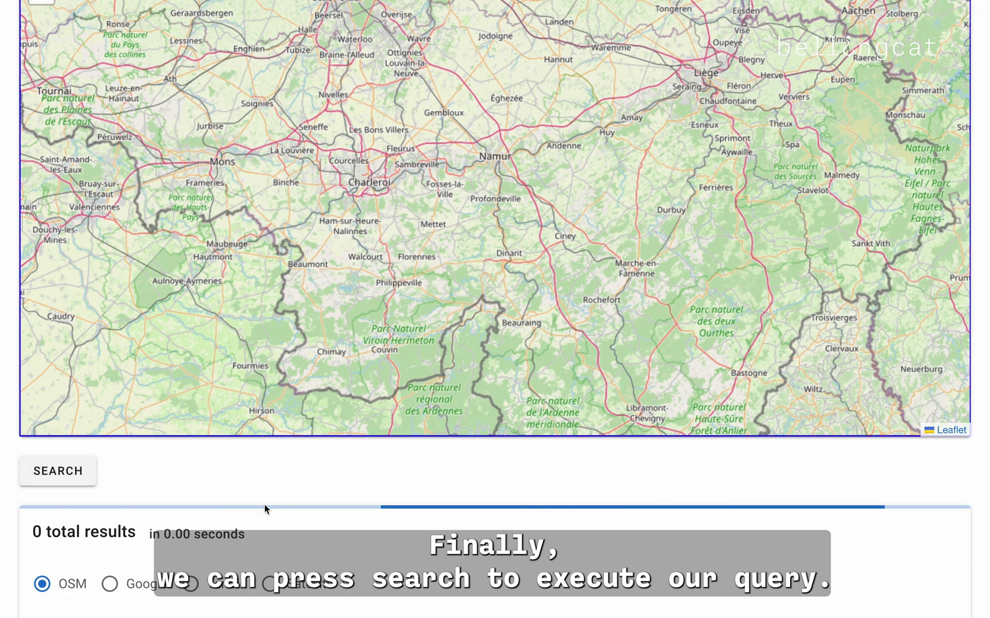
scroll(429, 424, down, 1)
scroll(477, 434, up, 2)
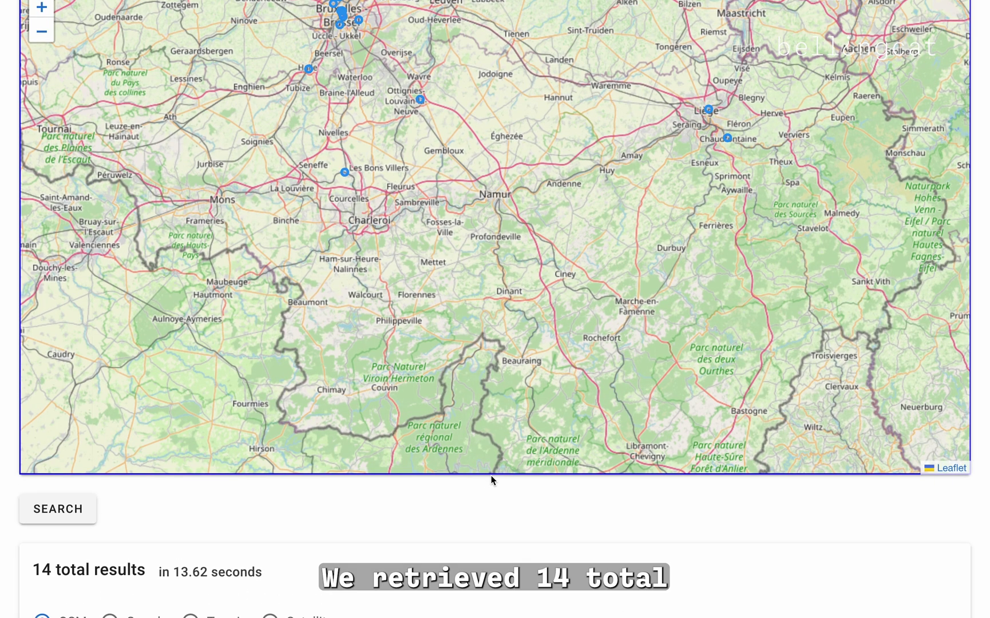
scroll(508, 535, up, 1)
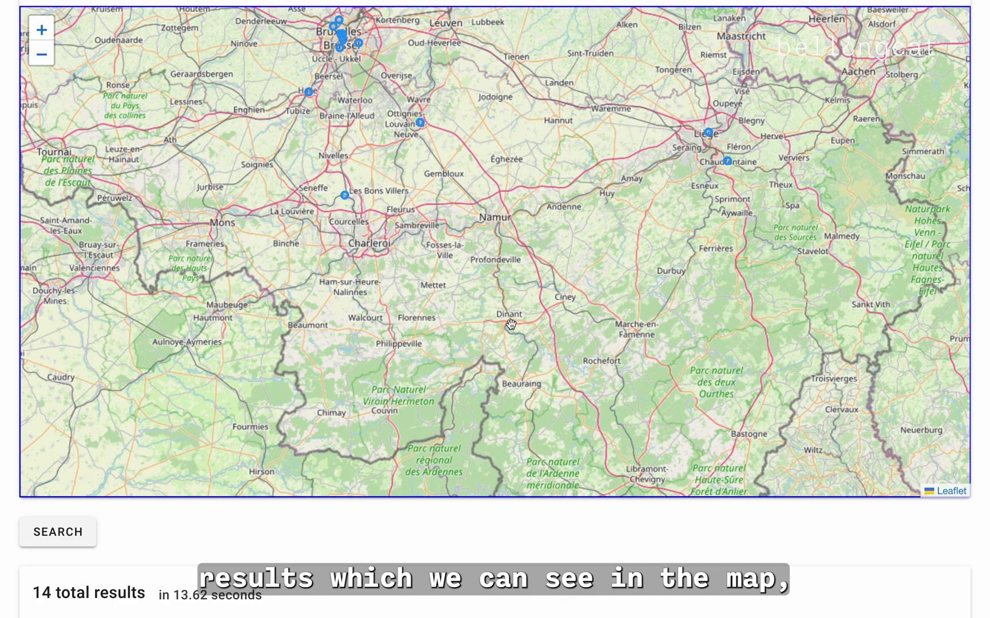
- Preview the result thumbnails as Google, terrain and then satellite maps
scroll(422, 603, down, 5)
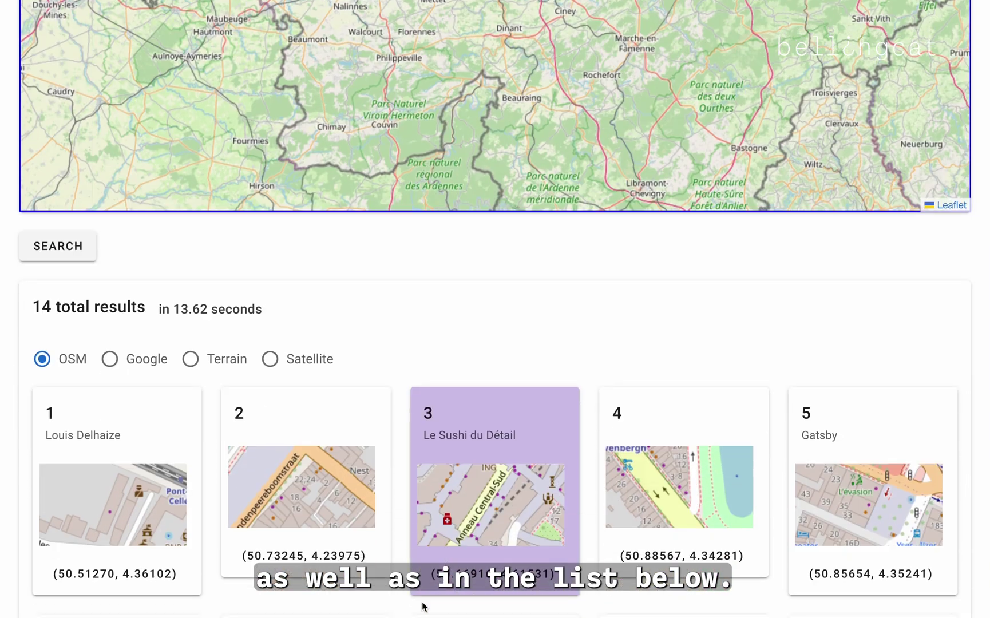
scroll(421, 606, down, 2)
scroll(391, 294, down, 1)
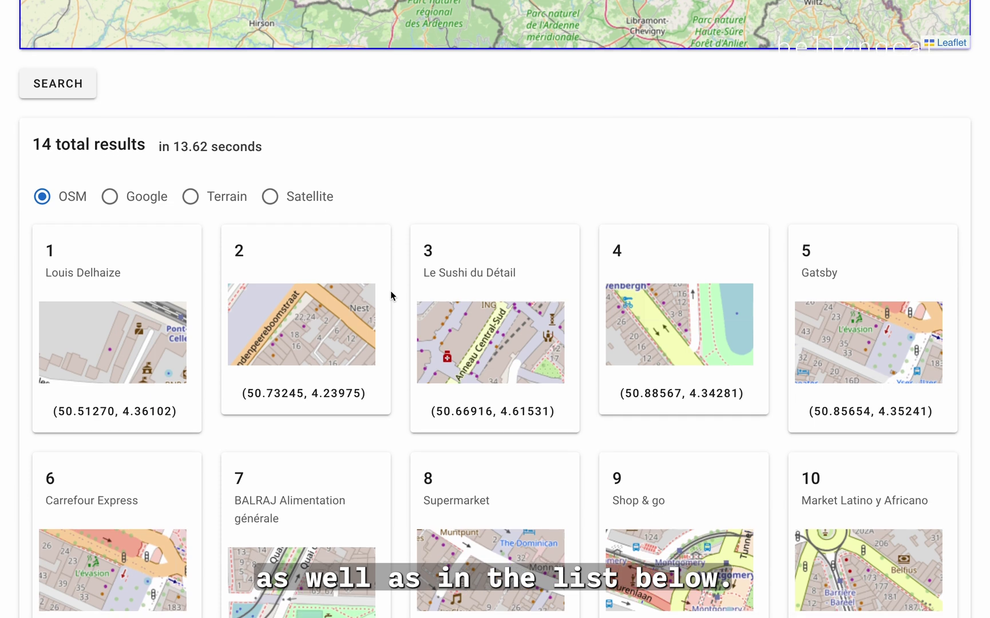
scroll(392, 294, down, 1)
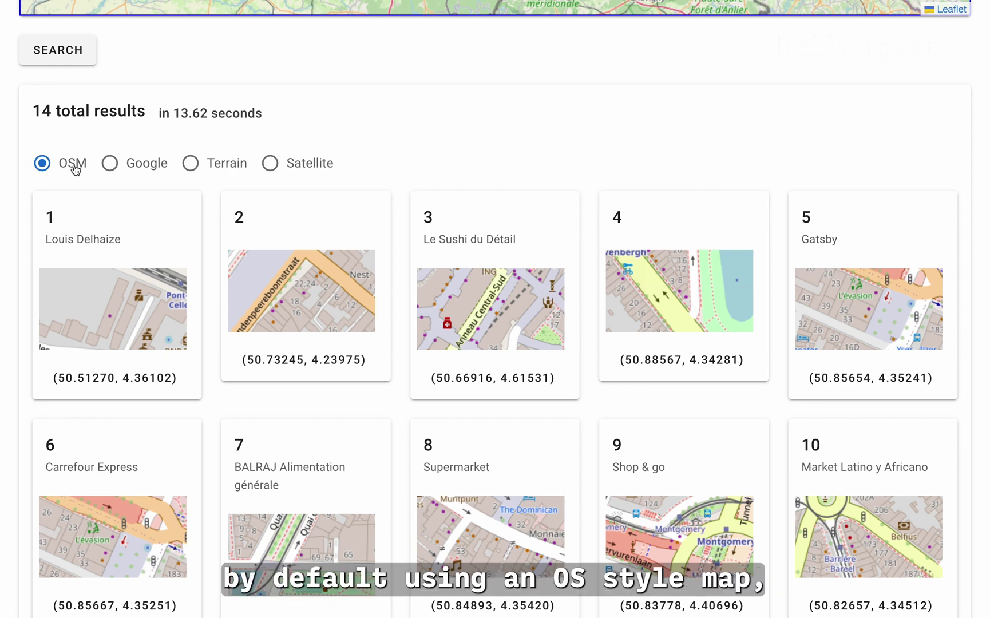
click(109, 165)
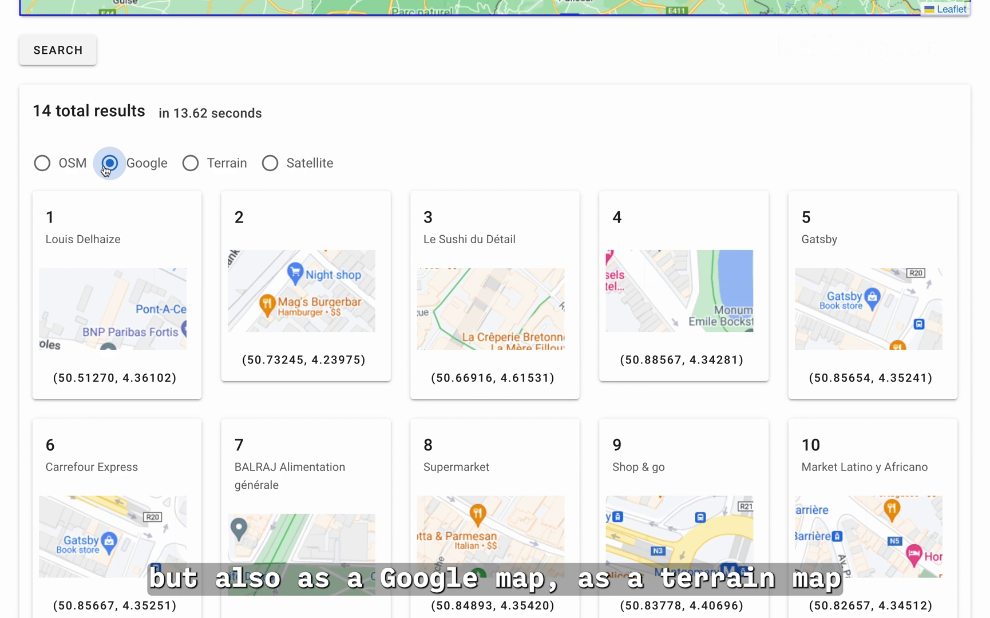
click(190, 163)
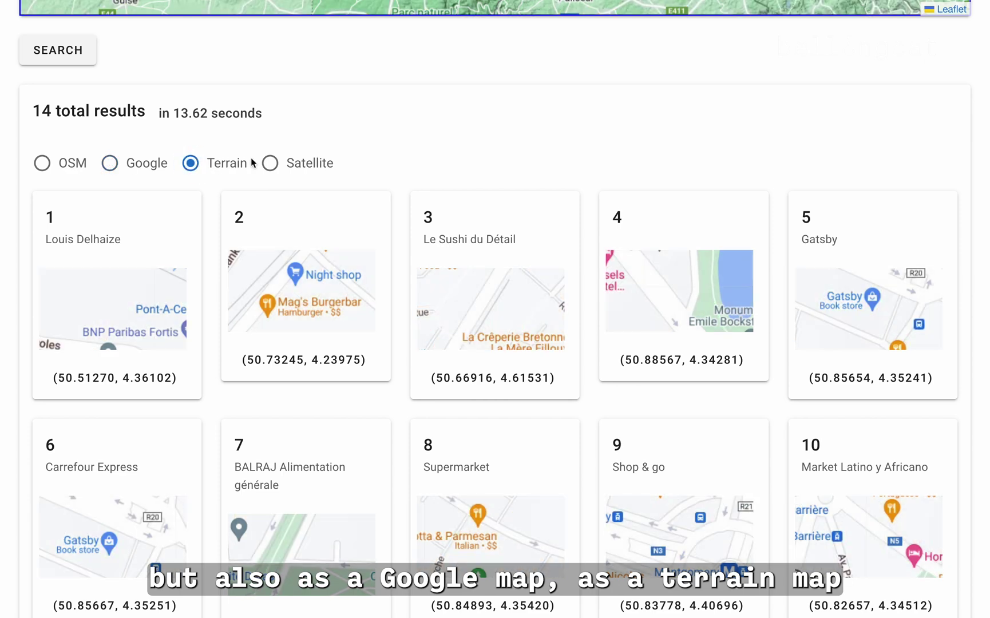
click(269, 163)
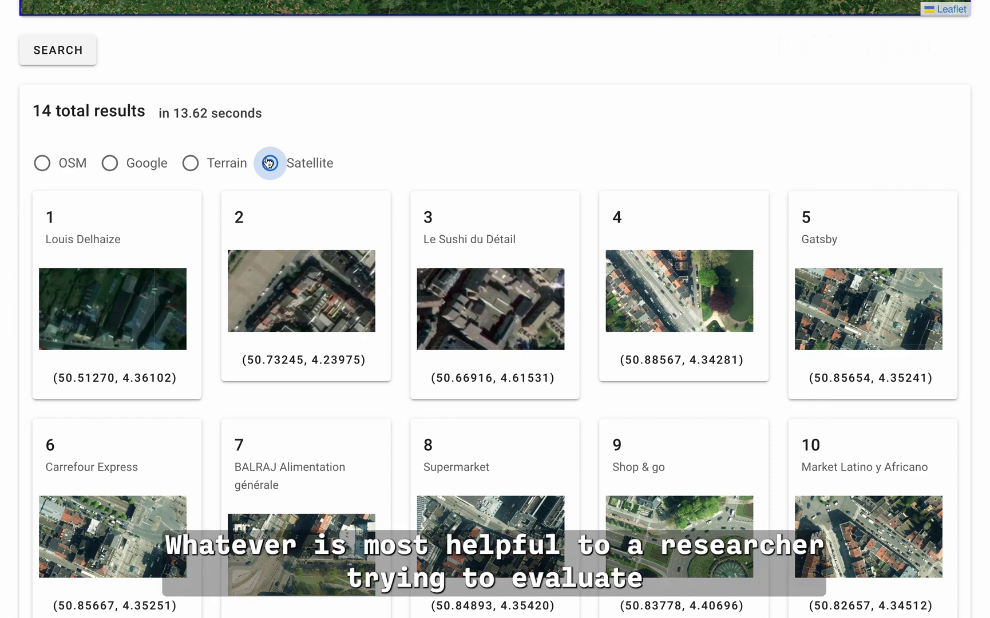
- Switch thumbnails back to OSM and scroll through the 14 result cards
click(51, 168)
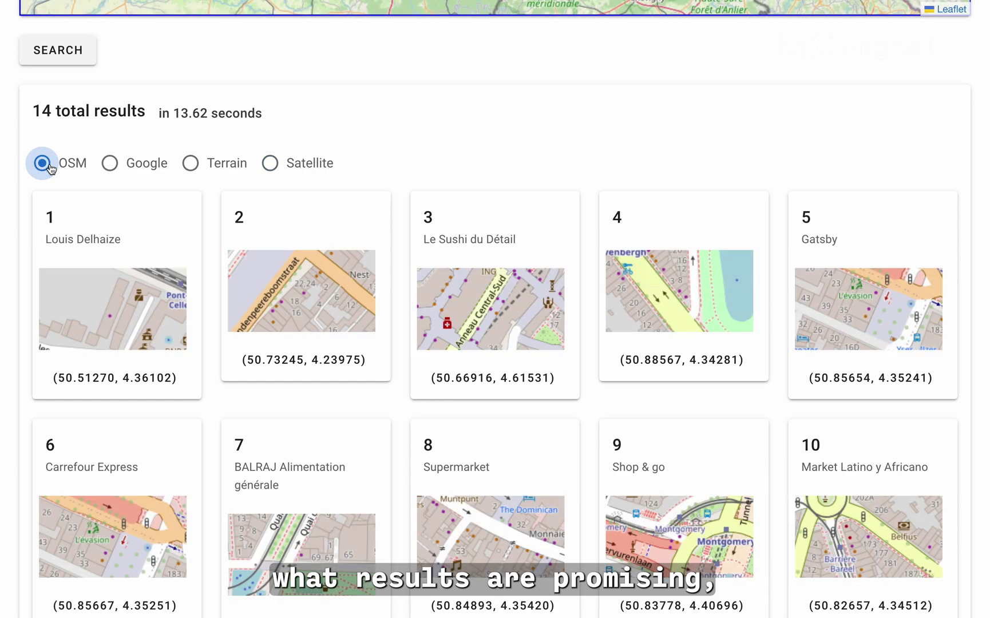
scroll(495, 309, down, 2)
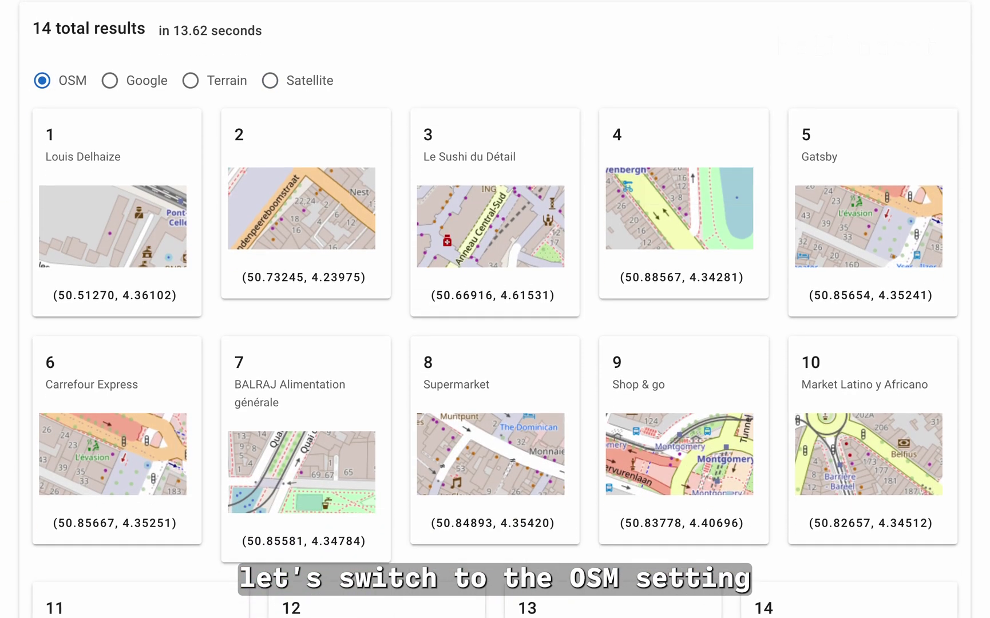
scroll(495, 308, down, 2)
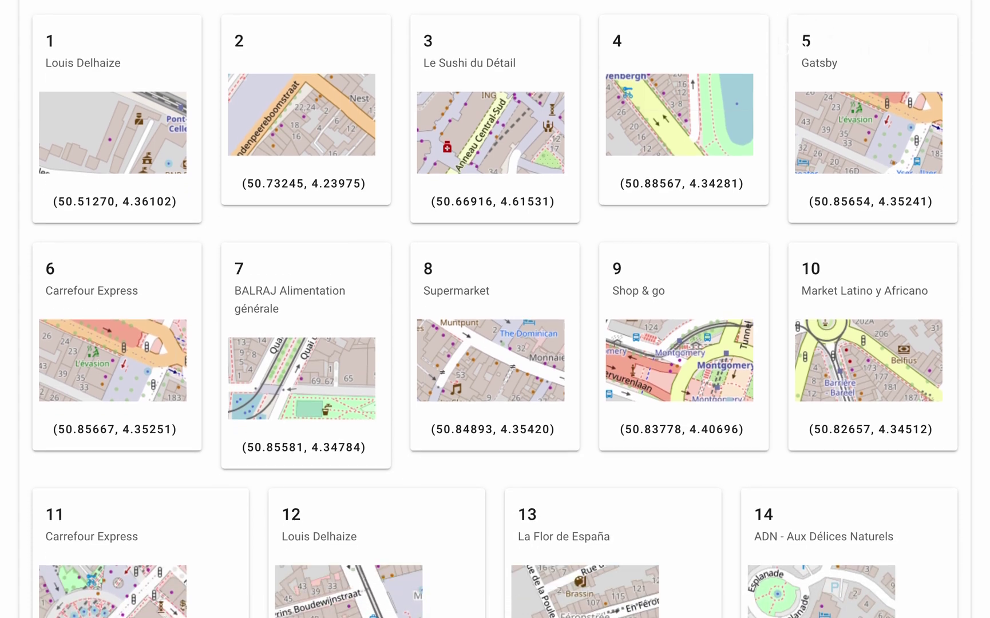
- Open result 7, BALRAJ Alimentation générale, and zoom in on its marker near Quai au Foin
click(313, 300)
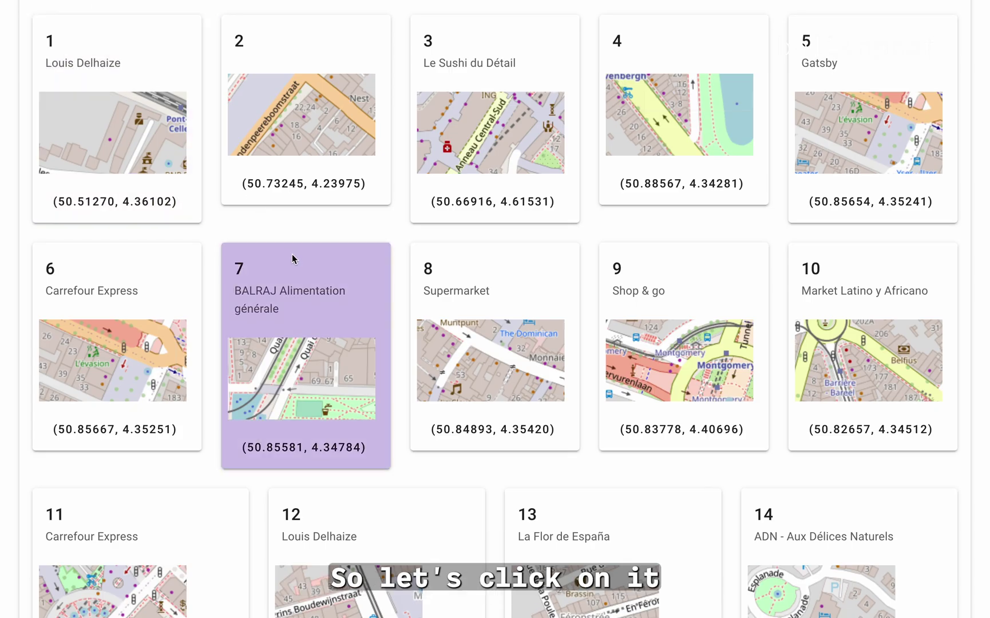
click(296, 277)
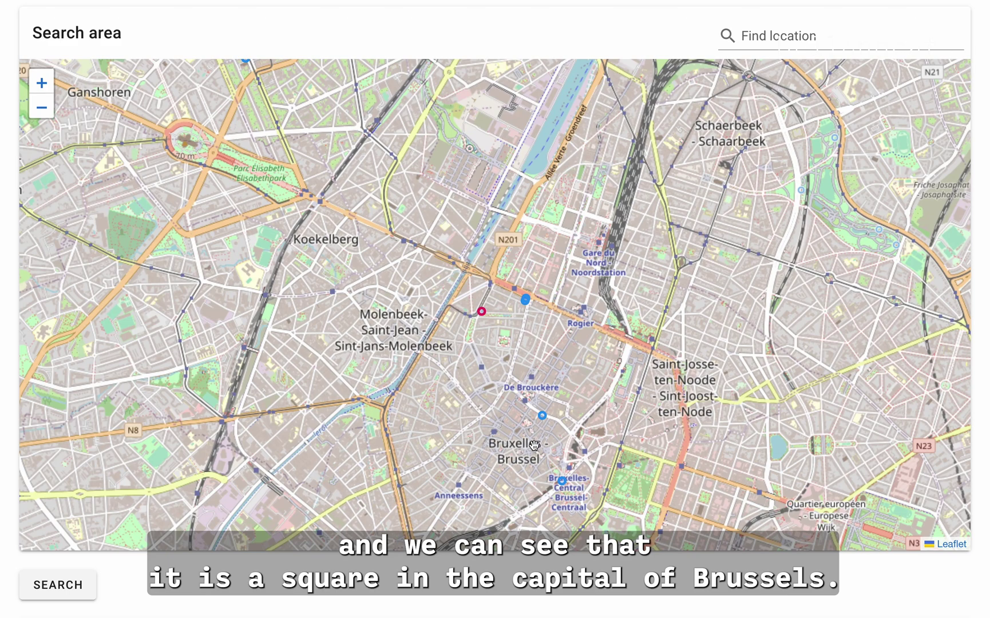
scroll(491, 337, up, 1)
scroll(469, 302, up, 1)
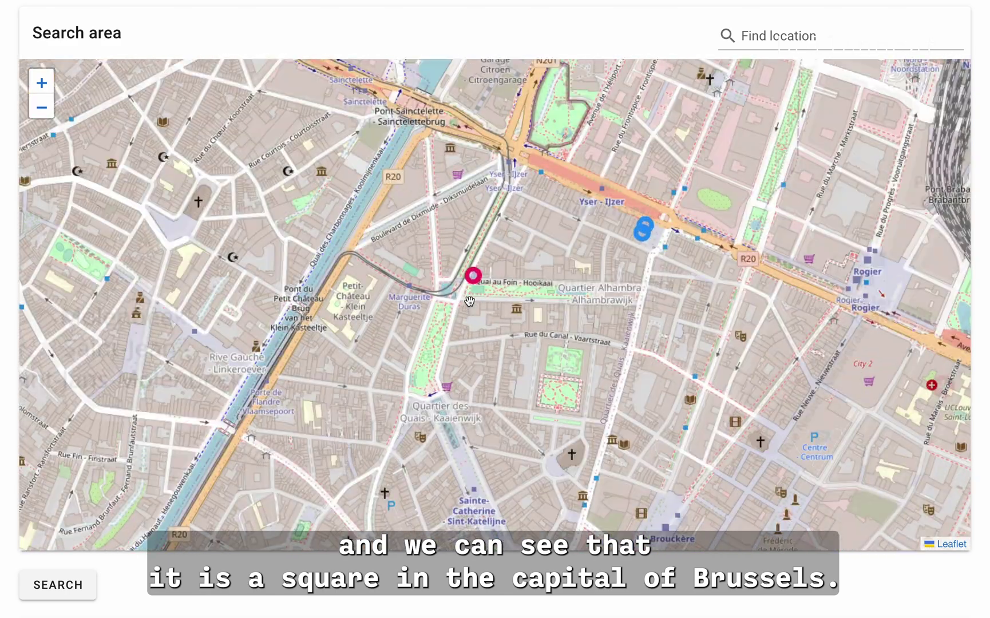
scroll(469, 301, up, 1)
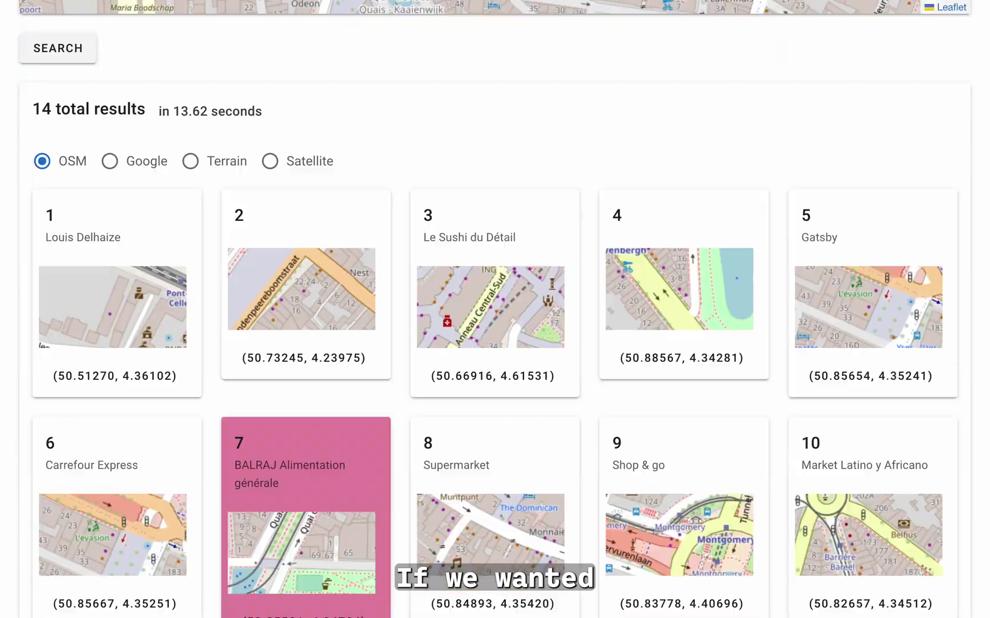
scroll(970, 446, down, 5)
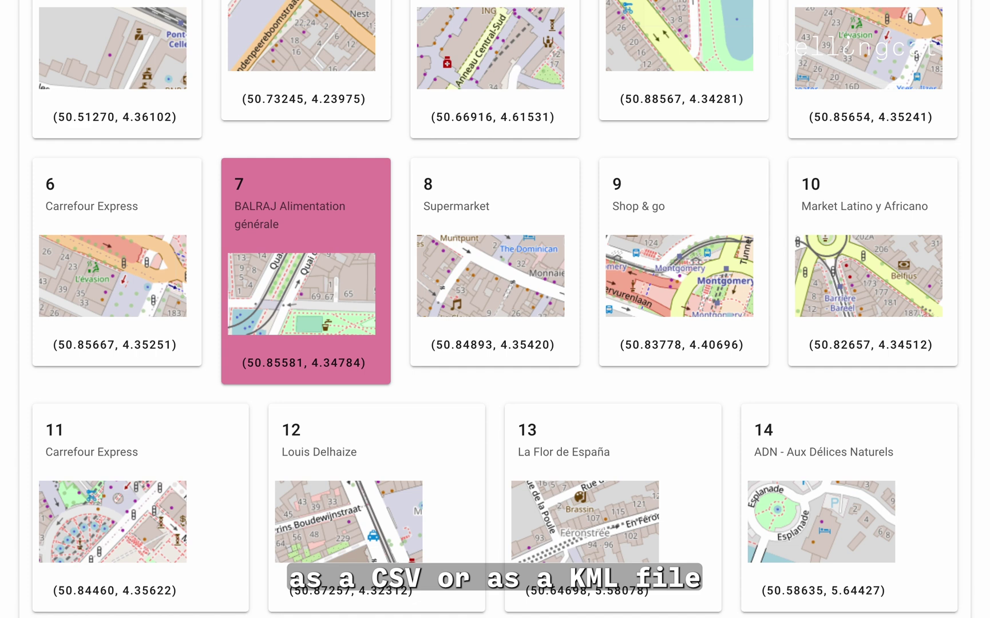
scroll(1, 574, up, 5)
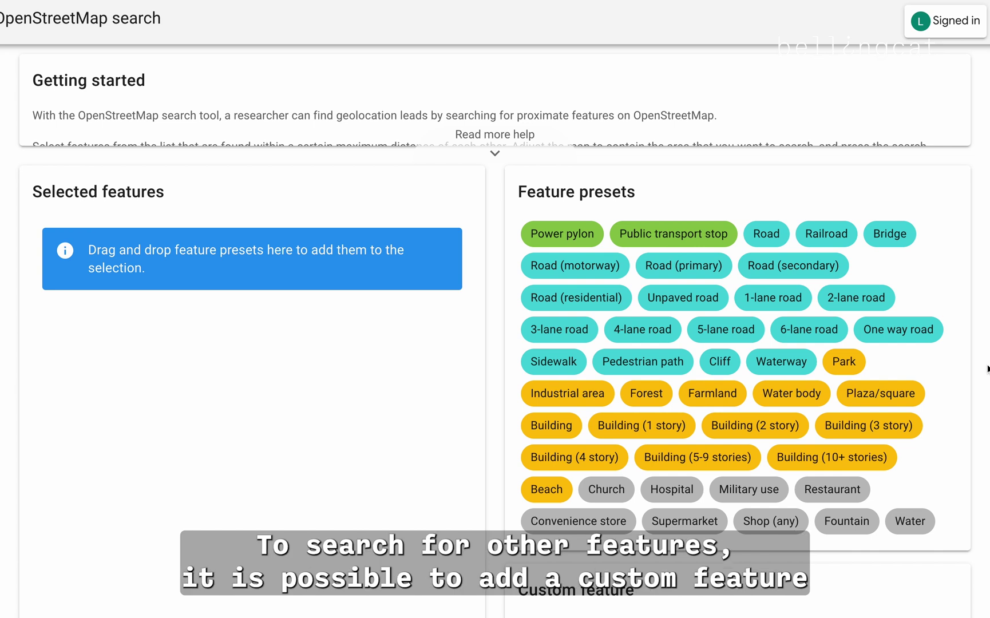
scroll(987, 369, down, 2)
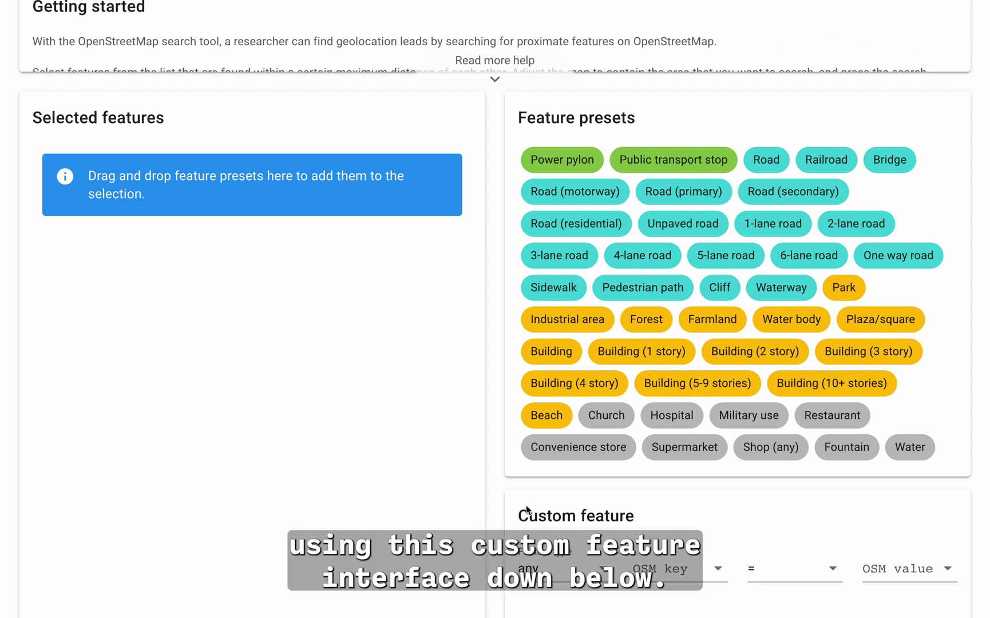
scroll(495, 309, down, 1)
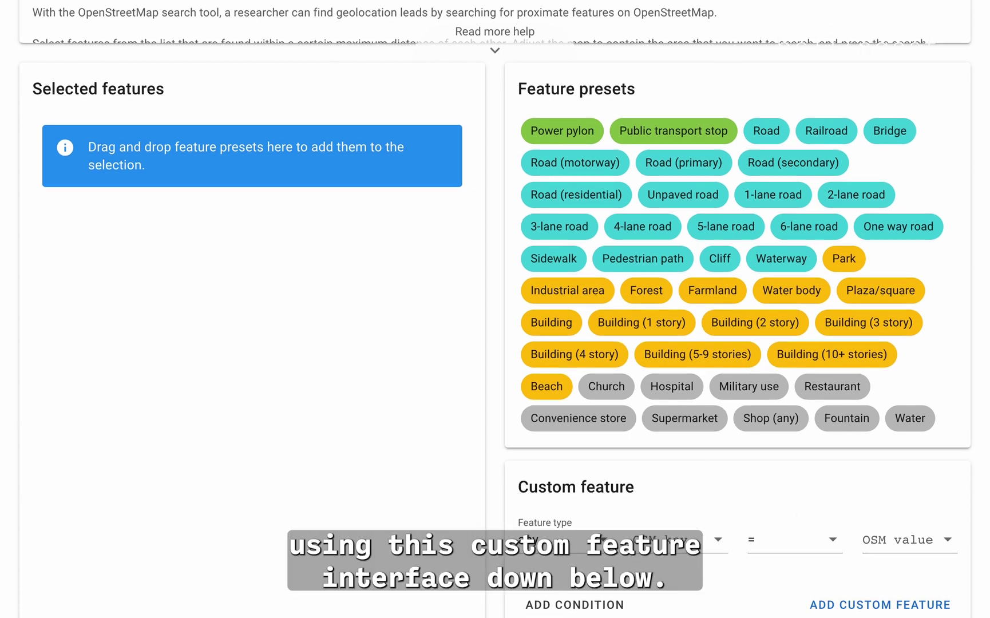
scroll(495, 309, down, 1)
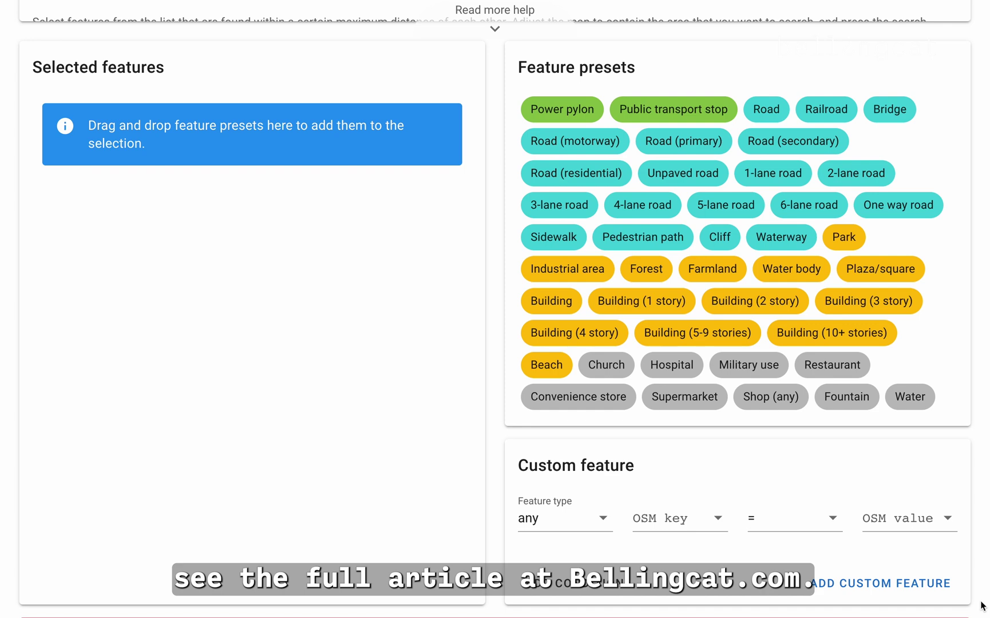
scroll(982, 605, up, 5)
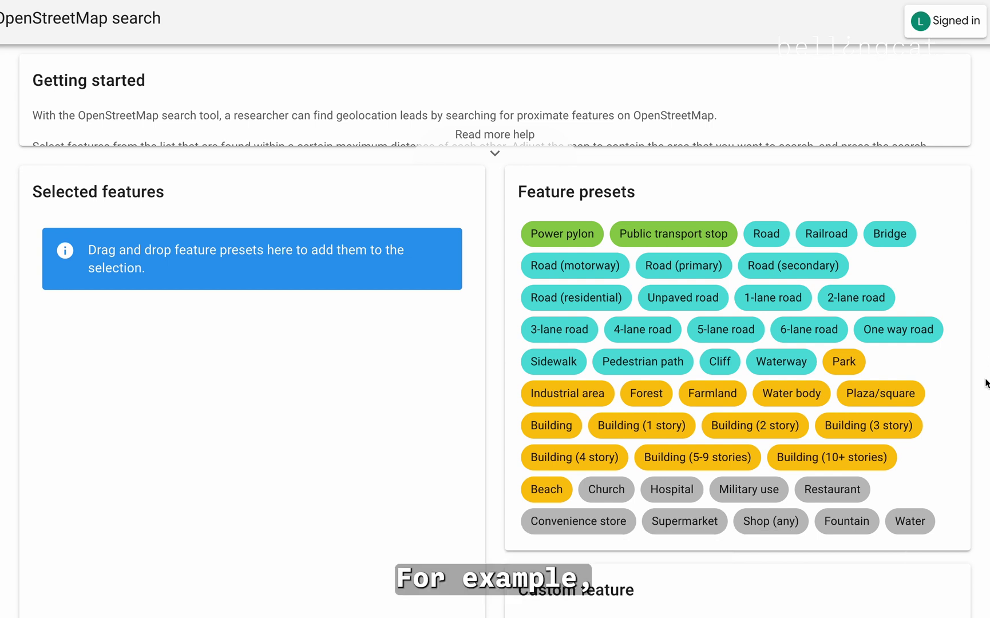
- Add Military use and Water to the selected features
drag(779, 490, 375, 420)
drag(908, 521, 285, 497)
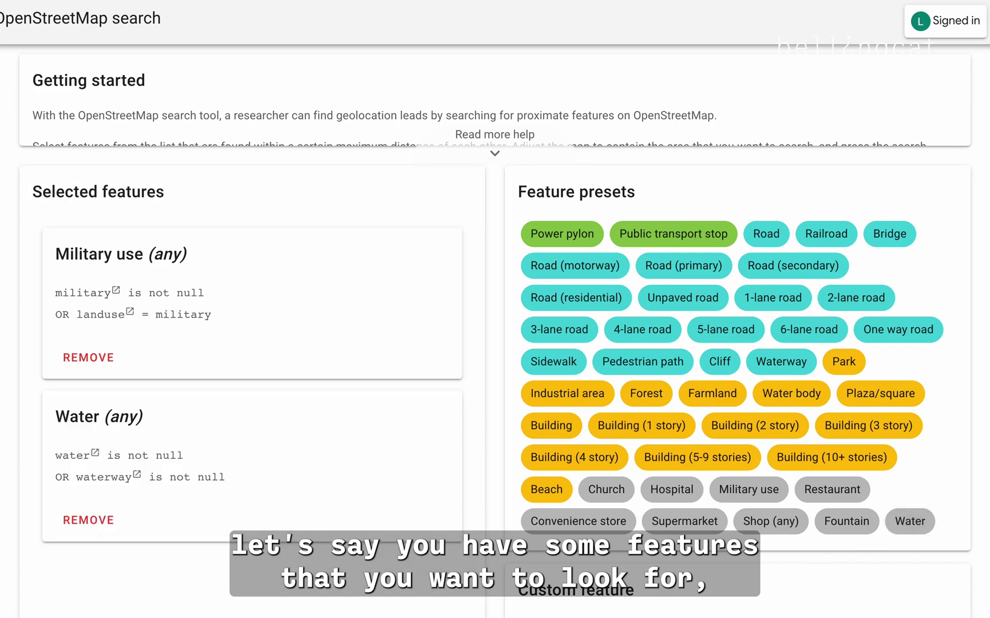
scroll(495, 309, down, 10)
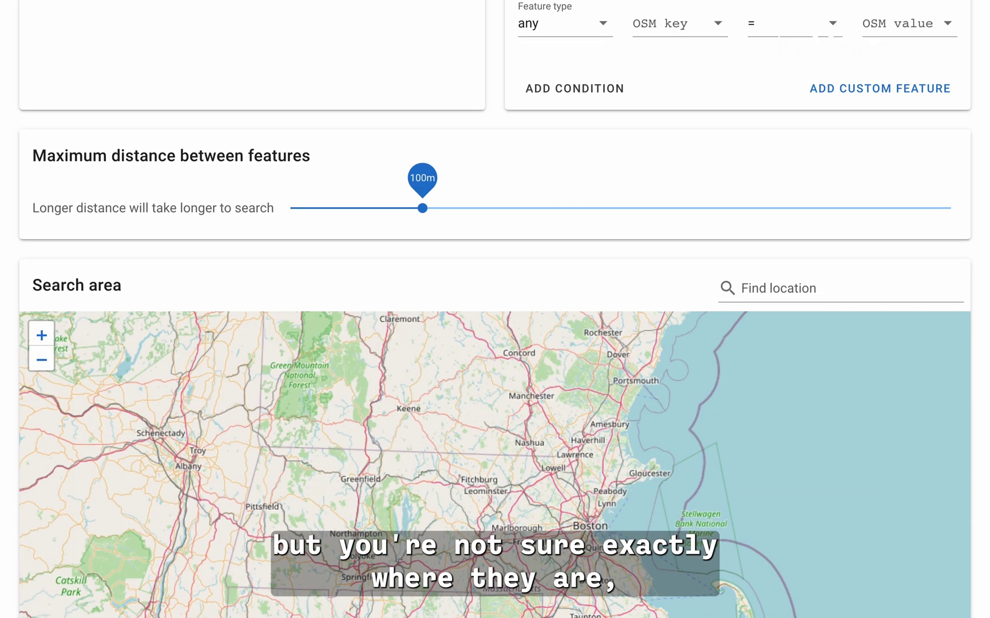
scroll(495, 401, down, 2)
- Zoom out and pan over the northeastern US, then search, getting the too-large or timed-out error
click(48, 255)
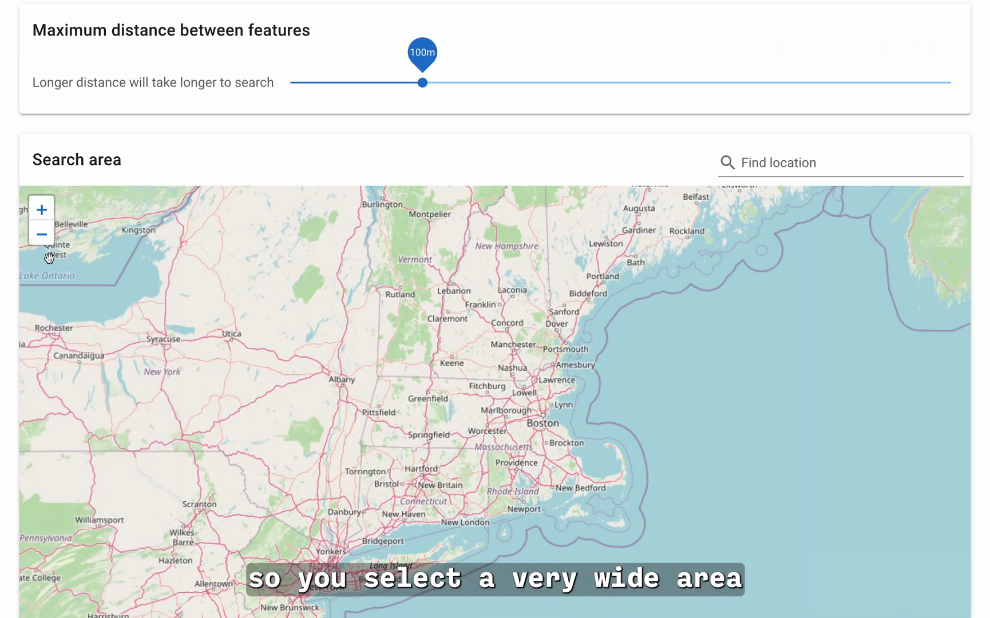
click(41, 234)
scroll(159, 358, down, 3)
drag(159, 357, 356, 295)
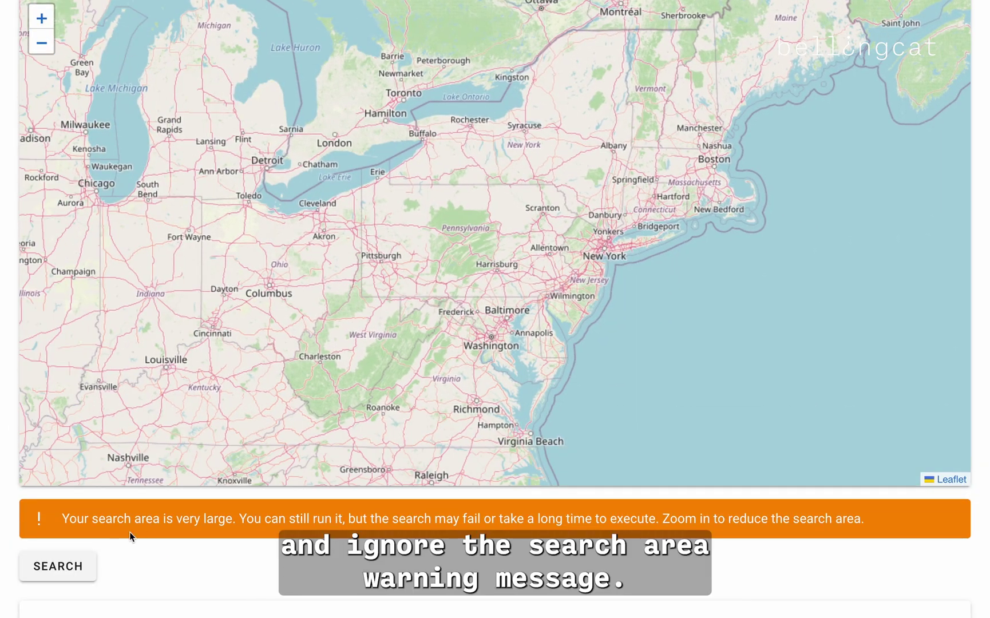
click(85, 566)
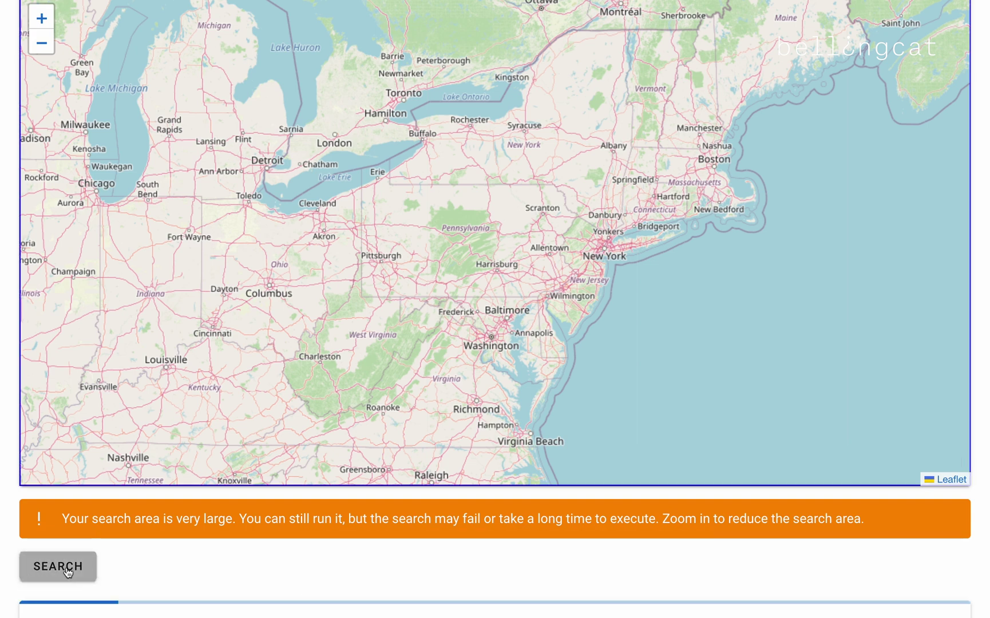
scroll(5, 592, down, 1)
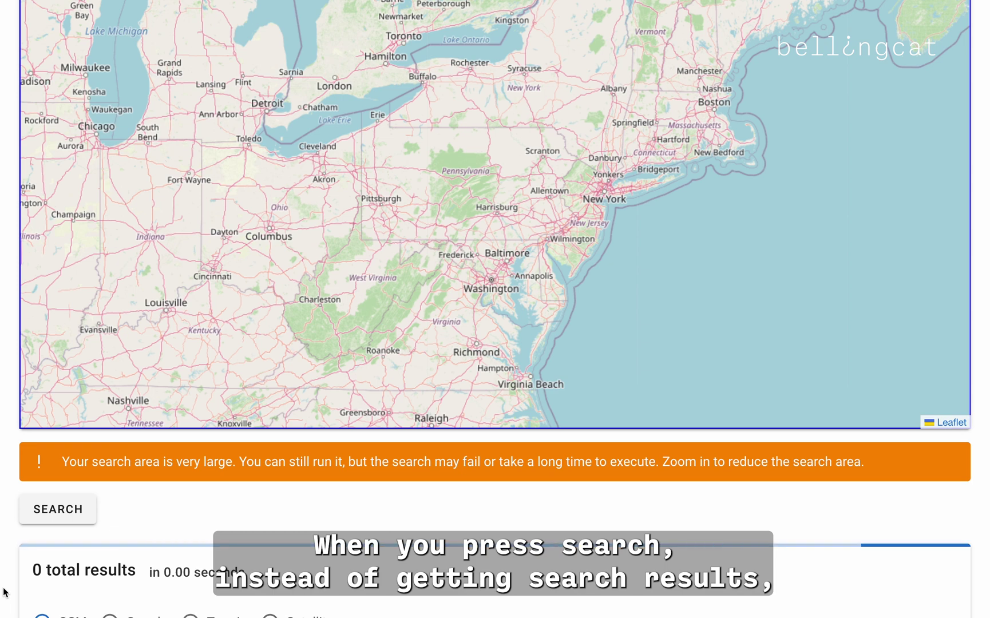
scroll(5, 592, down, 1)
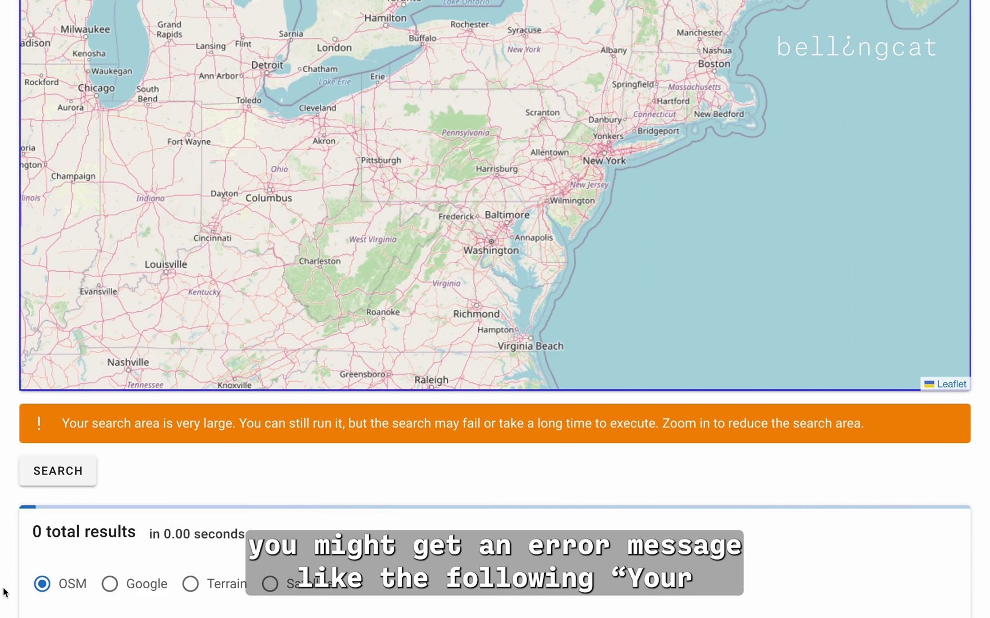
scroll(5, 592, down, 1)
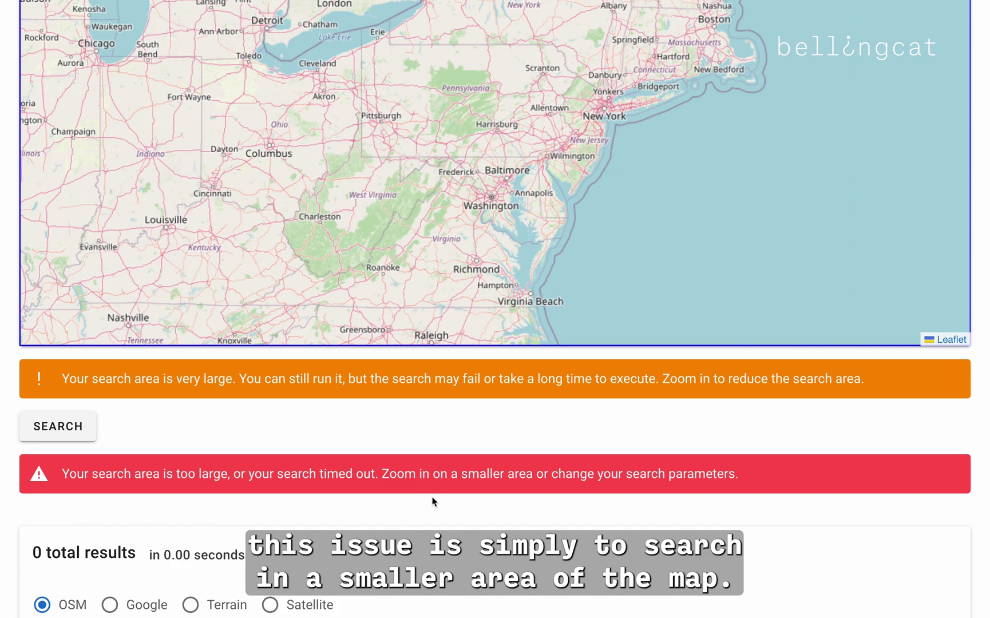
scroll(433, 499, up, 3)
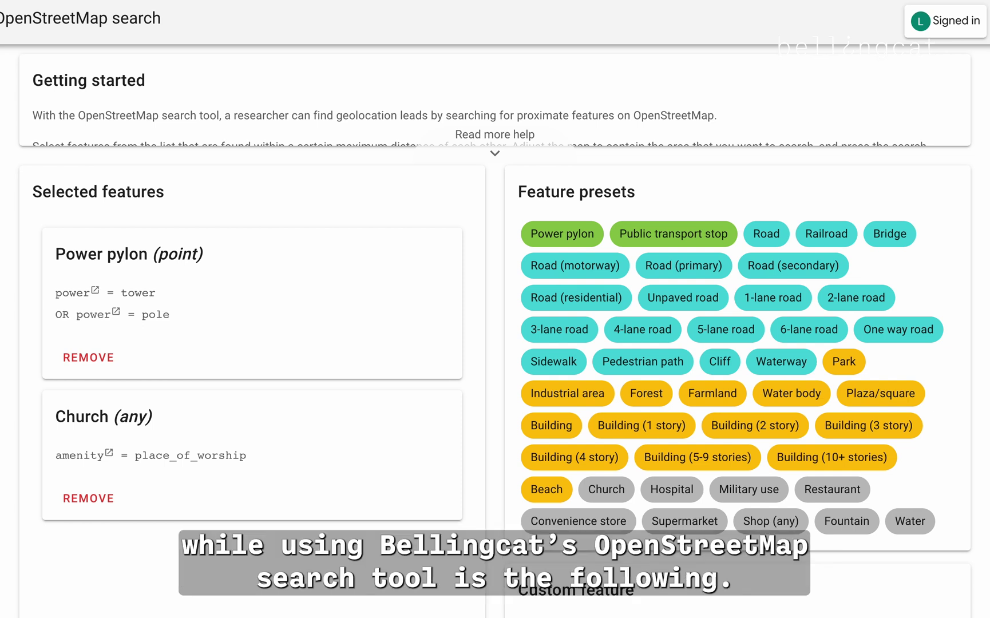
- Scroll down to the SEARCH button, red login-expired banner and 0 total results
scroll(10, 306, down, 4)
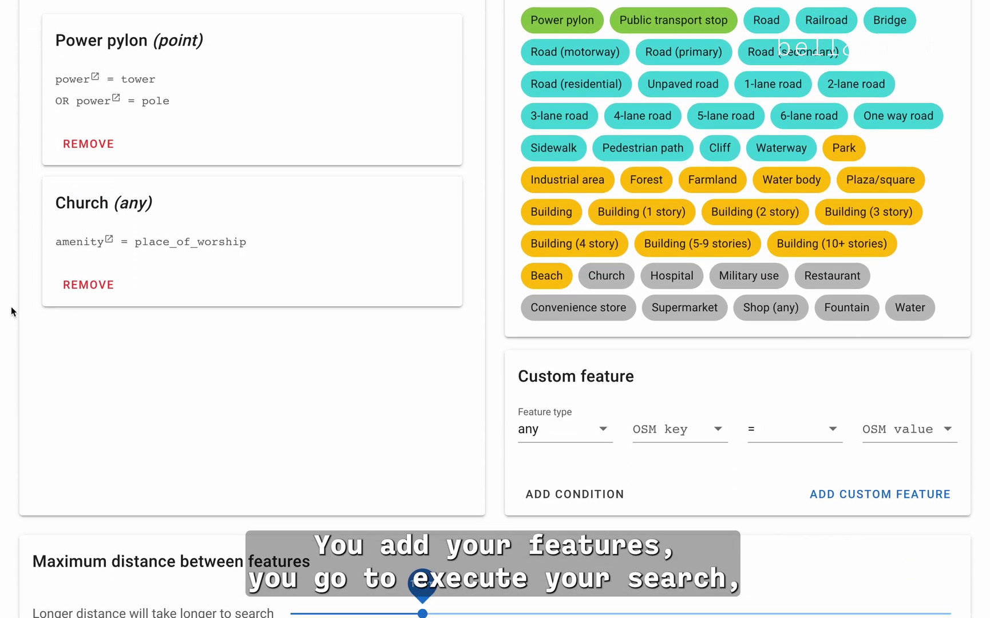
scroll(11, 306, down, 10)
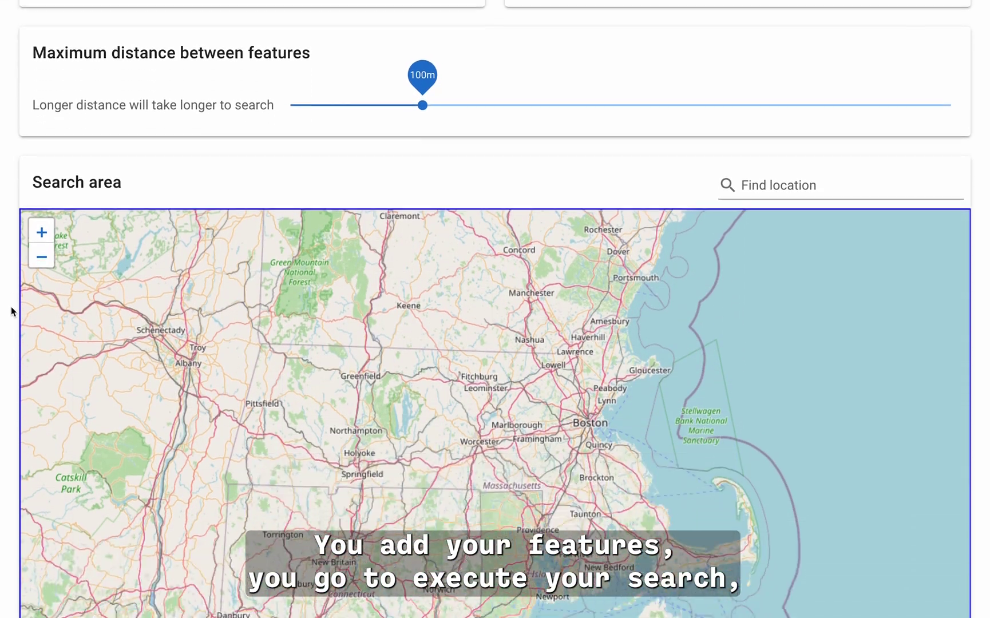
scroll(11, 311, down, 2)
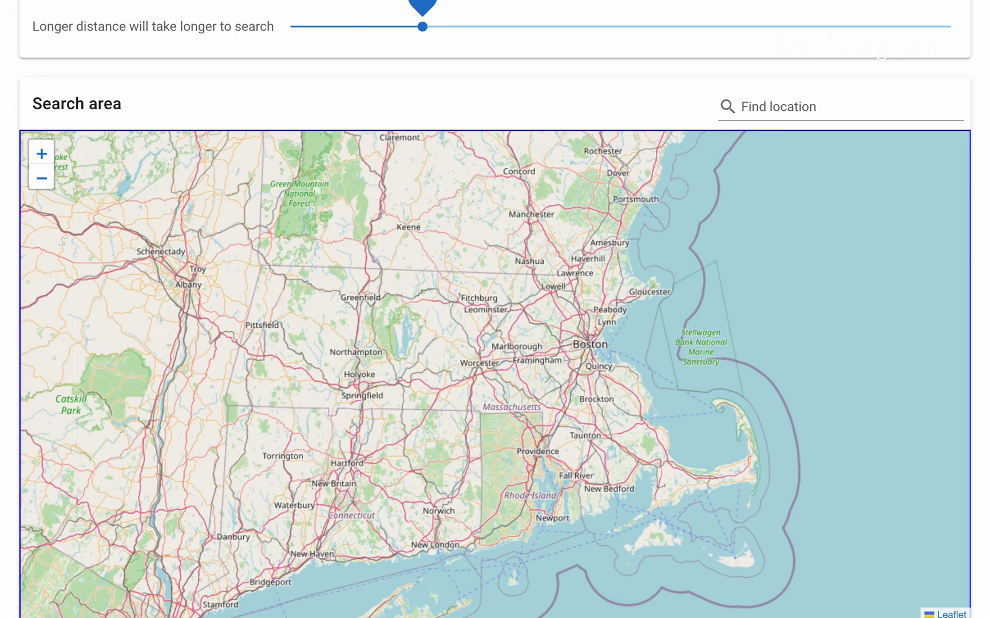
scroll(11, 311, down, 5)
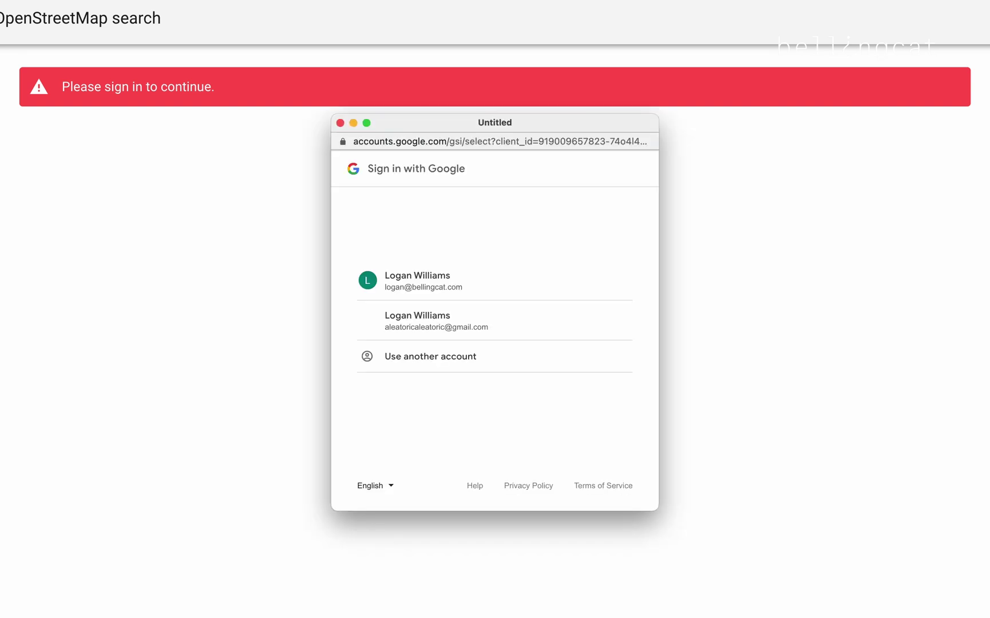
- Sign back in with the existing Google account
click(553, 273)
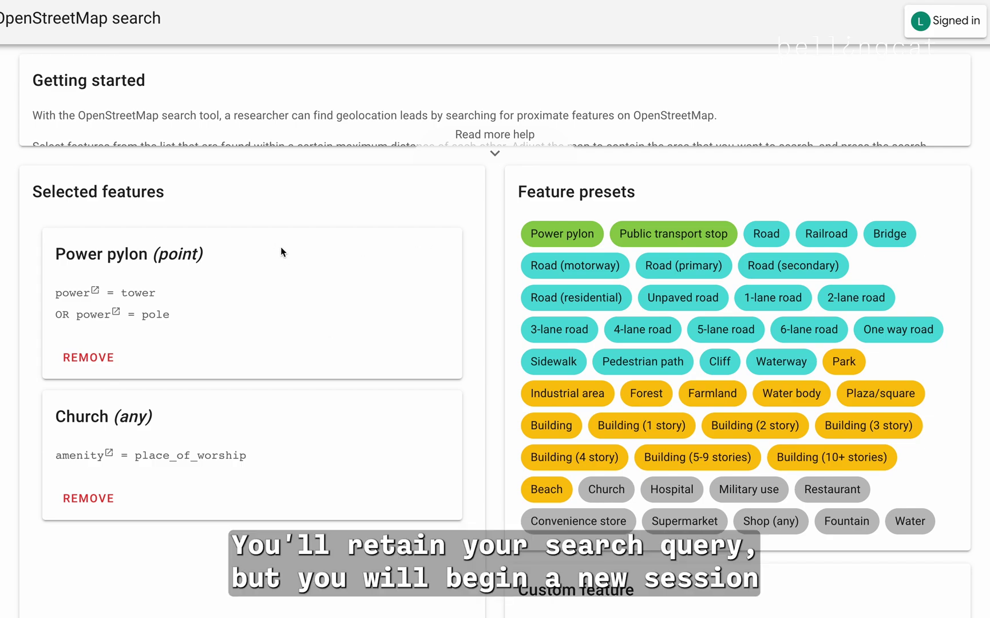
scroll(328, 369, down, 3)
scroll(174, 329, down, 5)
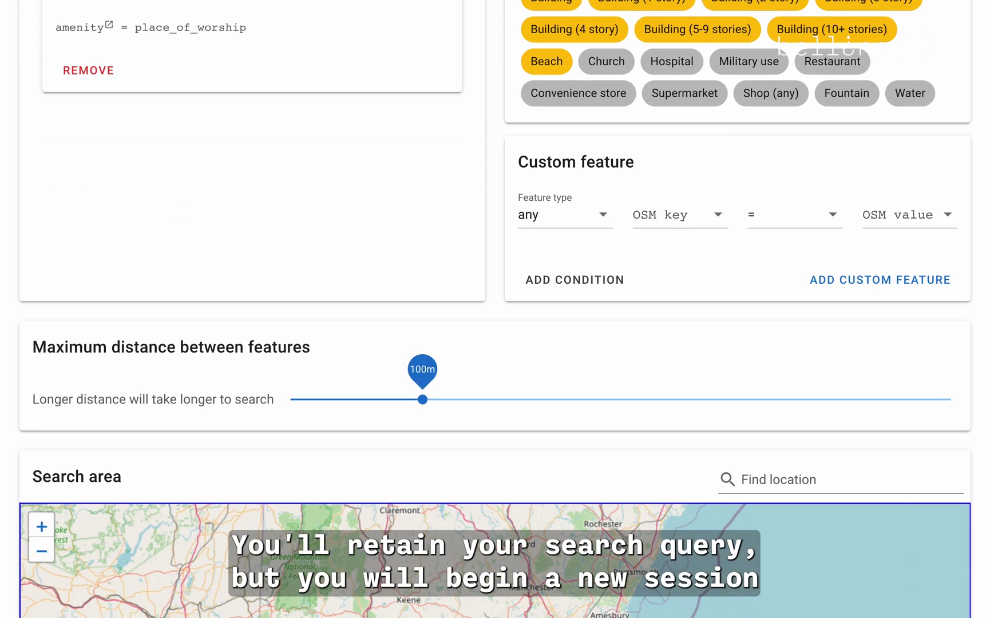
- Rerun the Power pylon and Church search, then go to the Bellingcat homepage
scroll(174, 329, down, 10)
click(41, 466)
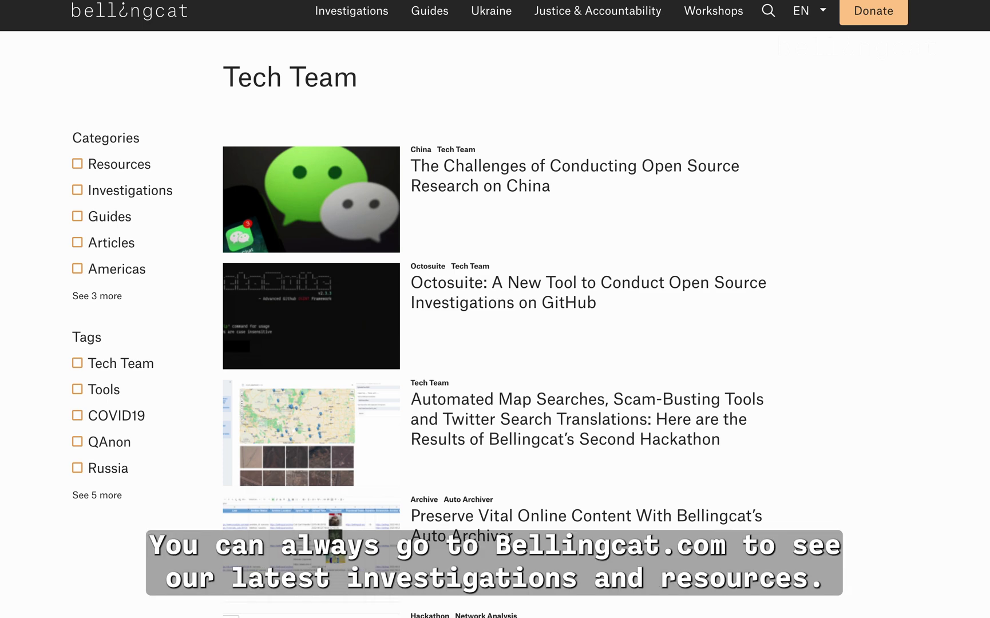
click(148, 22)
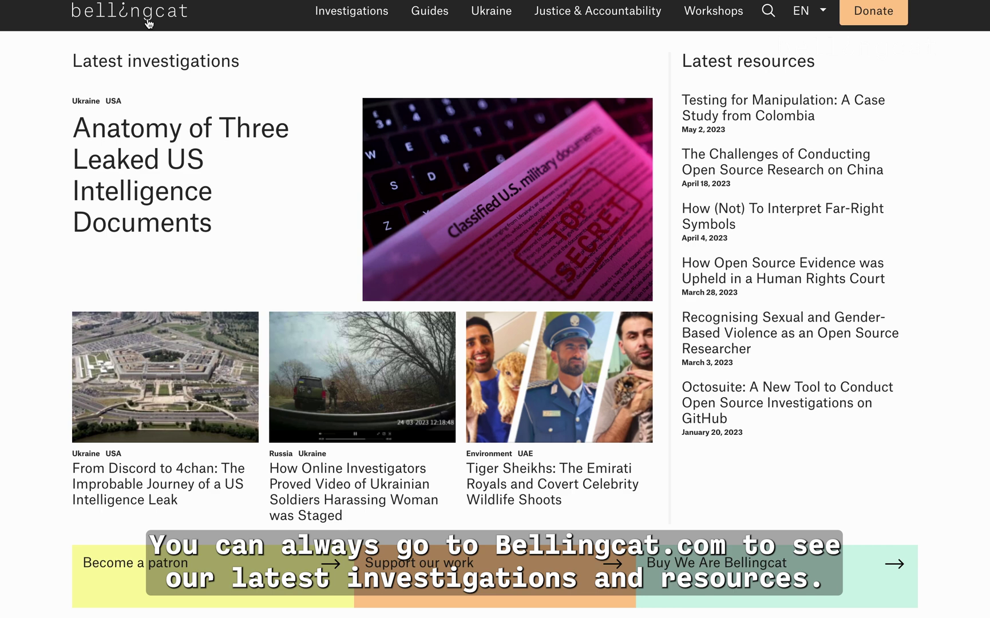